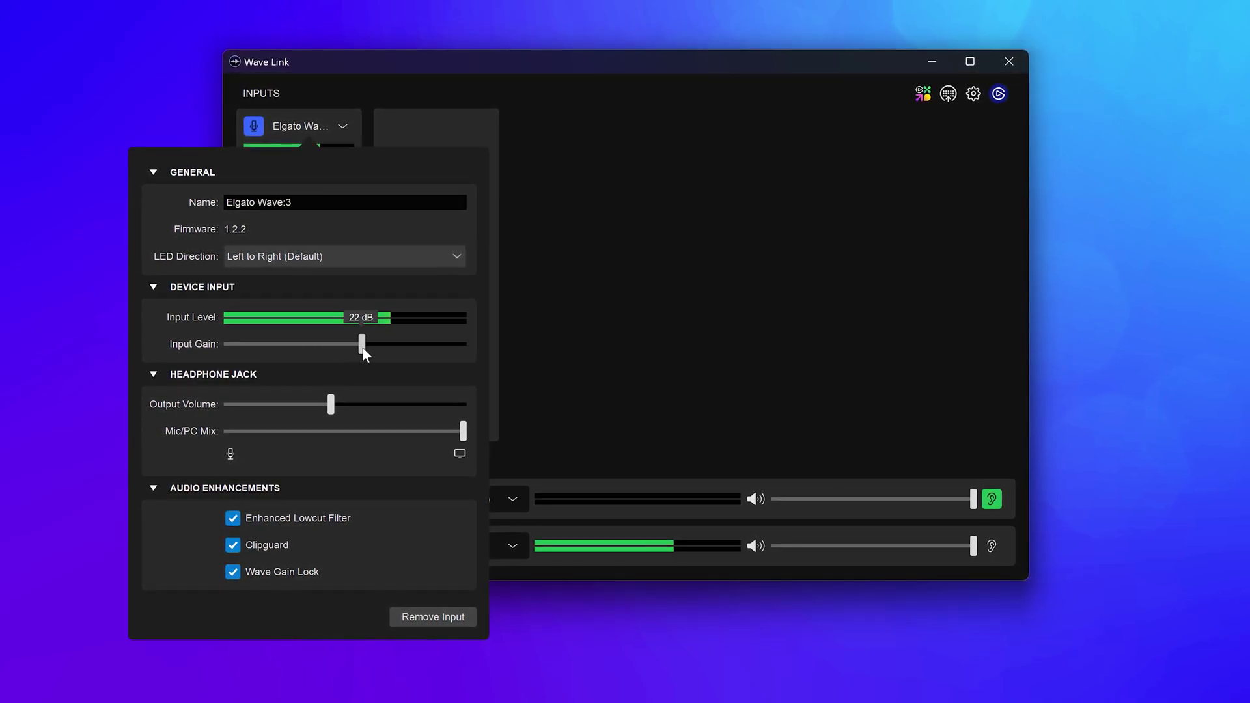
Nudge the Wave:3 output volume up and set the Mic/PC mix to 40/60.
left_click_drag(330, 403, 348, 404)
left_click_drag(464, 430, 373, 429)
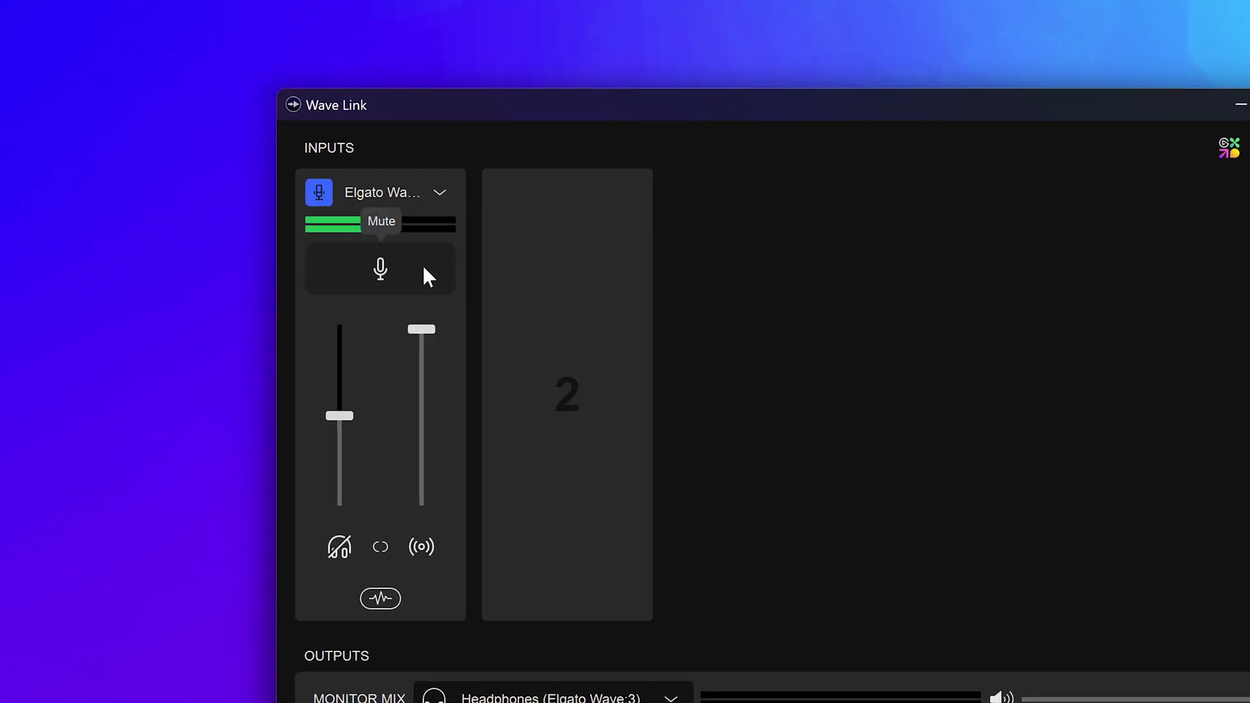
Mute and unmute the Wave:3 mic, then bring up its device settings panel.
left_click(422, 265)
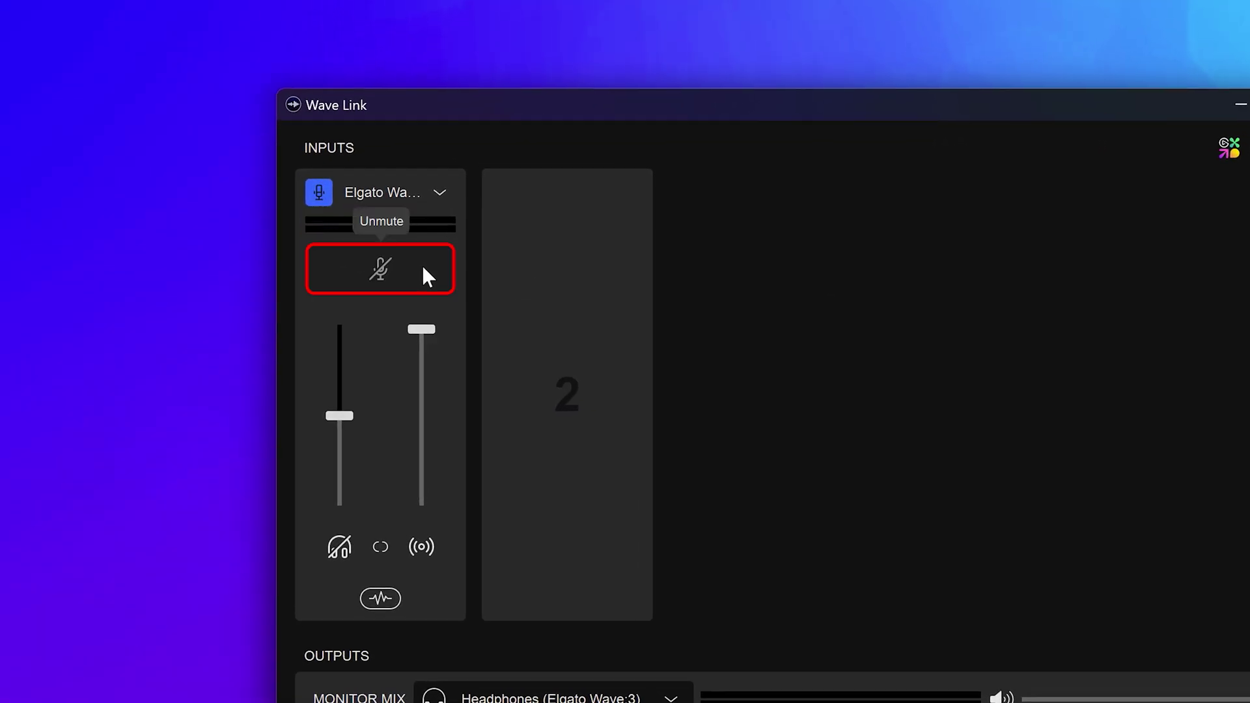
left_click(427, 277)
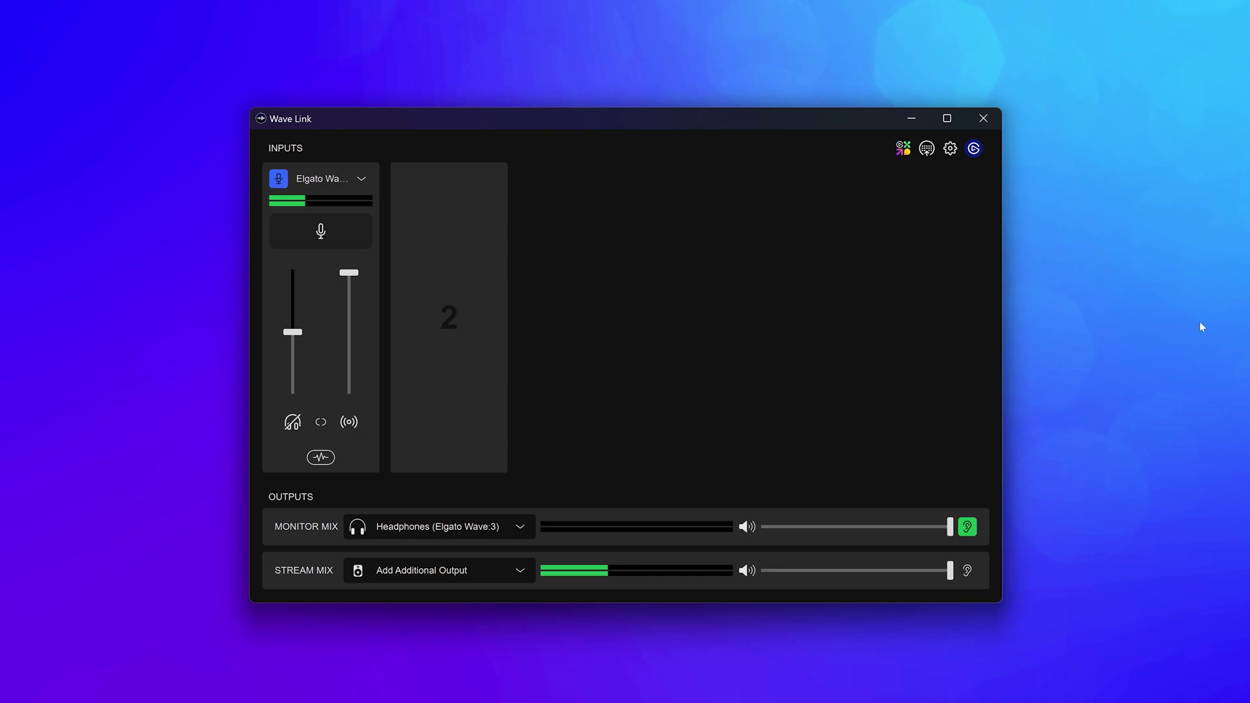
left_click(363, 178)
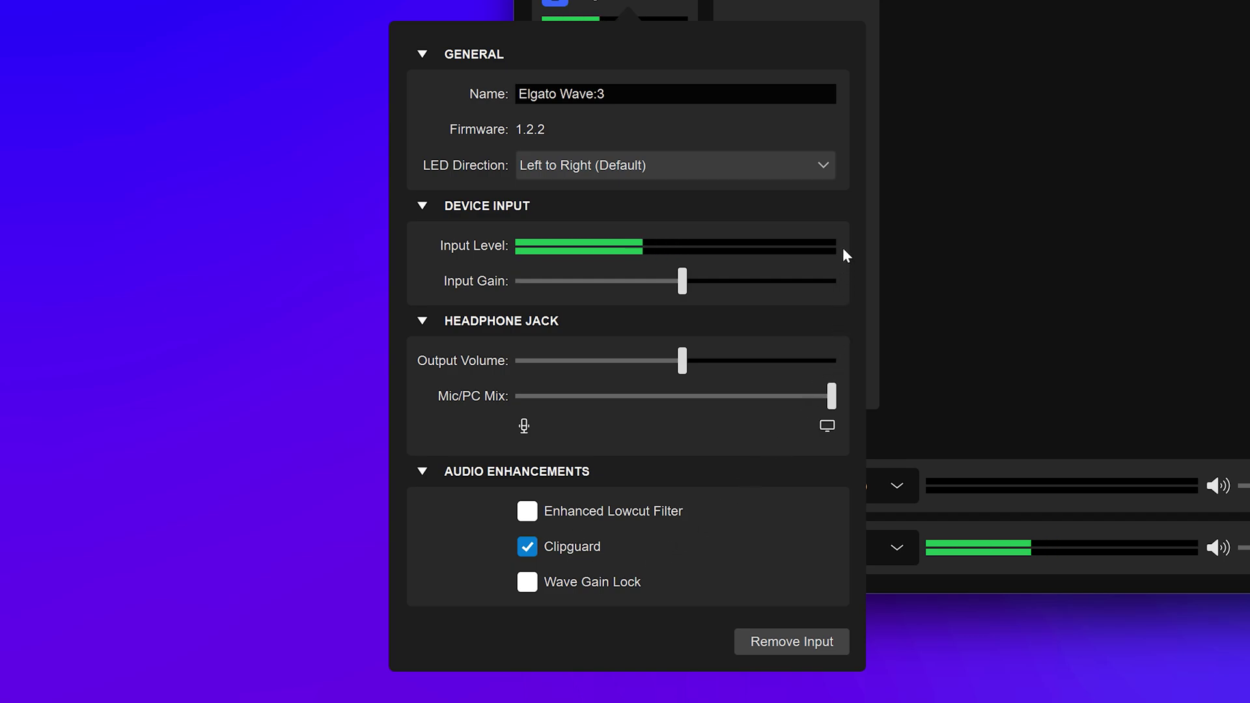
Drop the Wave:3 input gain to 0 dB, then raise it to about 21 dB.
mouse_move(682, 281)
left_mouse_down()
mouse_move(528, 283)
mouse_move(828, 283)
mouse_move(652, 287)
mouse_move(679, 290)
left_mouse_up()
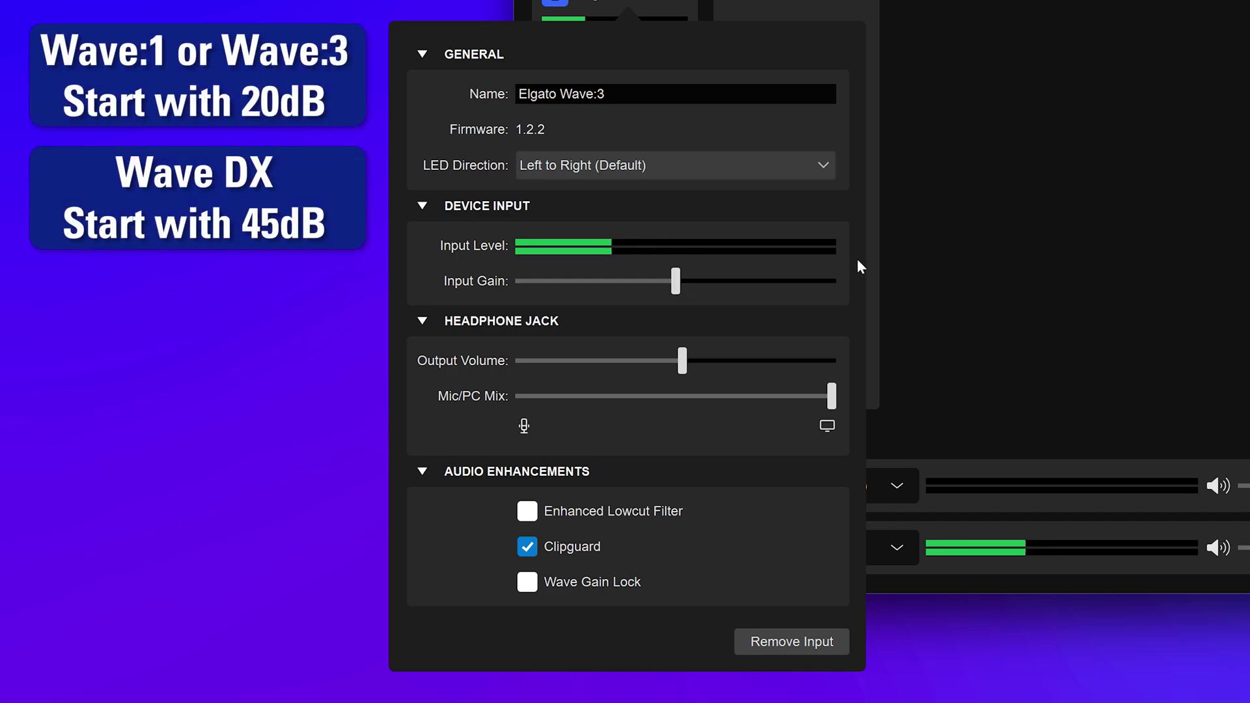
left_click_drag(676, 280, 720, 283)
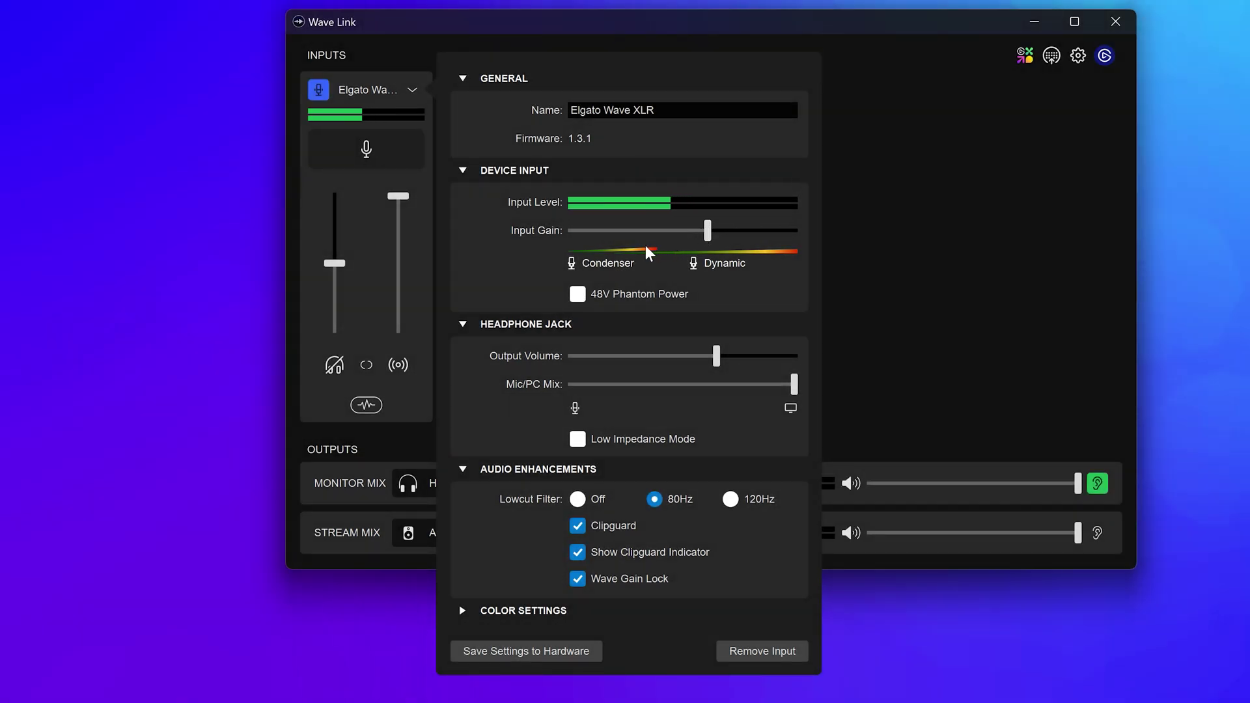
left_click(577, 295)
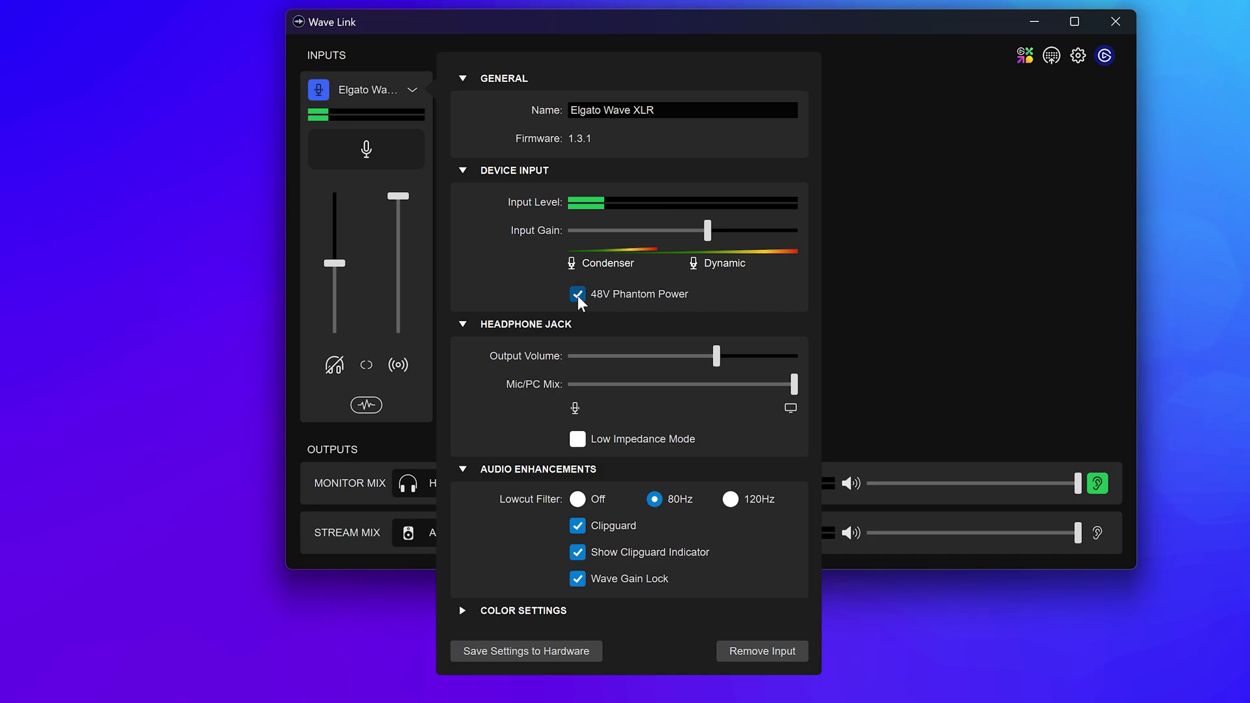
left_click(578, 295)
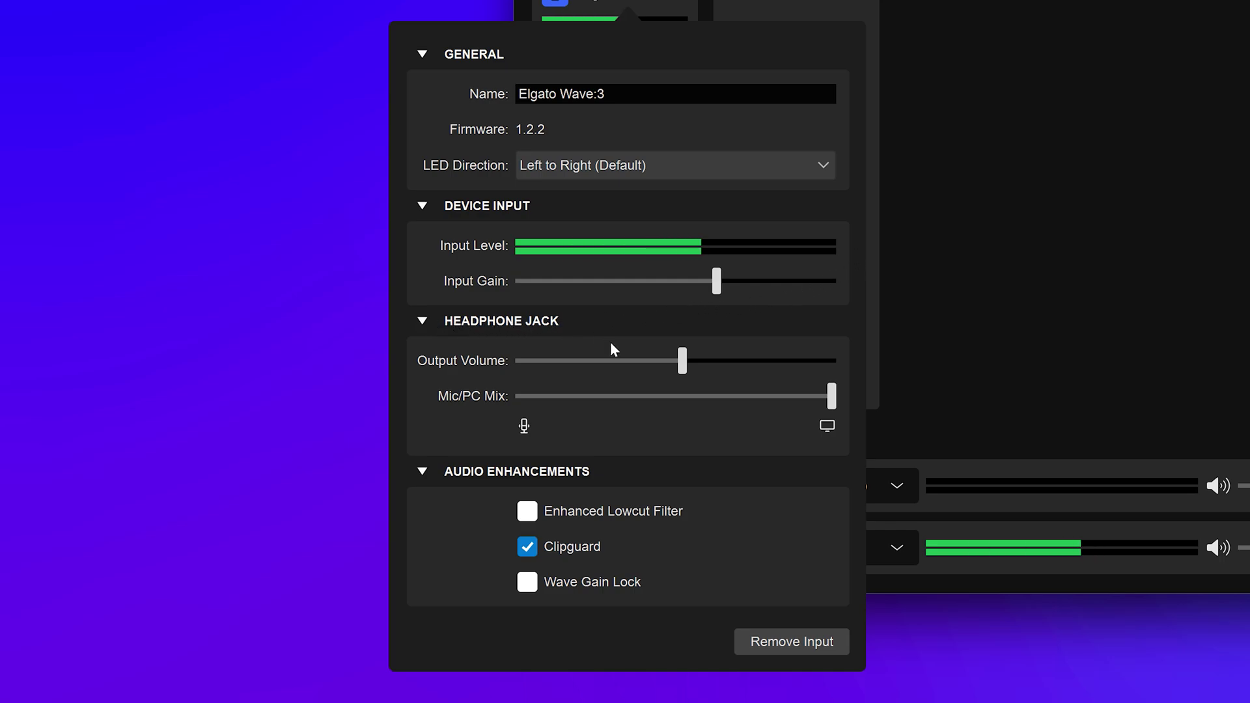
Adjust the Wave:3 output volume and shift the Mic/PC mix toward Mic 47% / PC 53%.
mouse_move(683, 361)
left_mouse_down()
mouse_move(831, 361)
mouse_move(520, 360)
mouse_move(656, 361)
left_mouse_up()
left_click(830, 396)
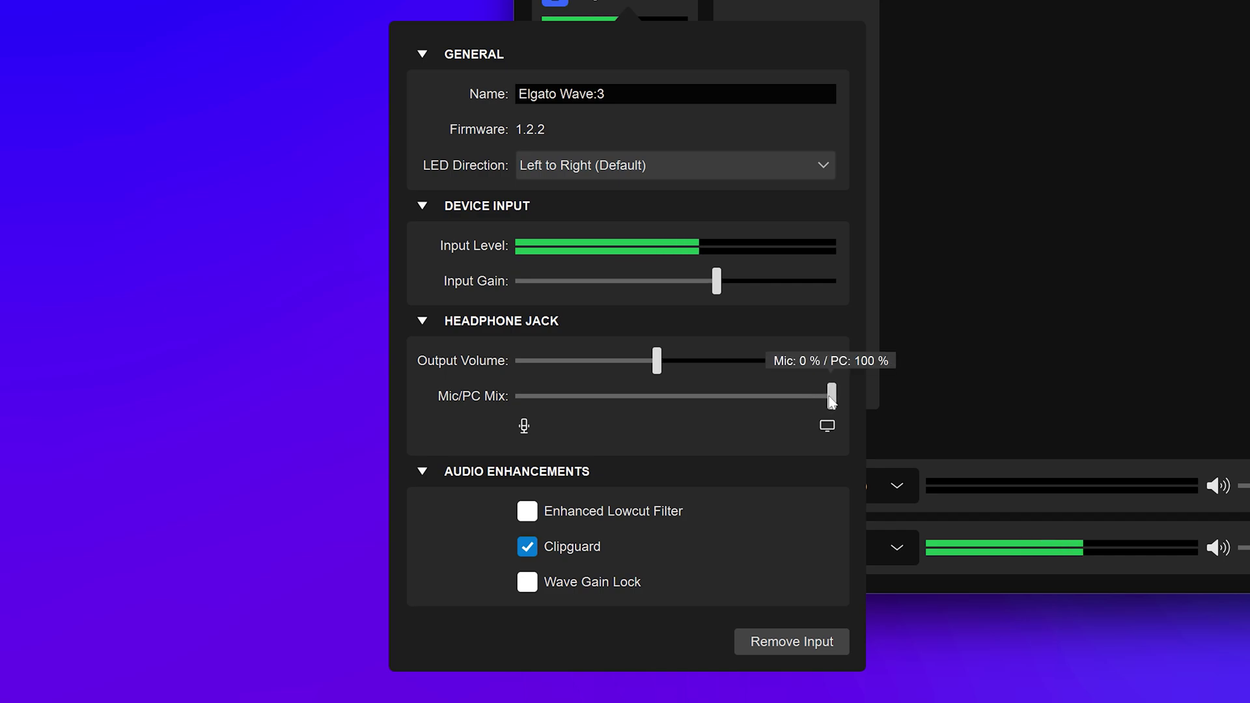
left_click_drag(828, 395, 737, 395)
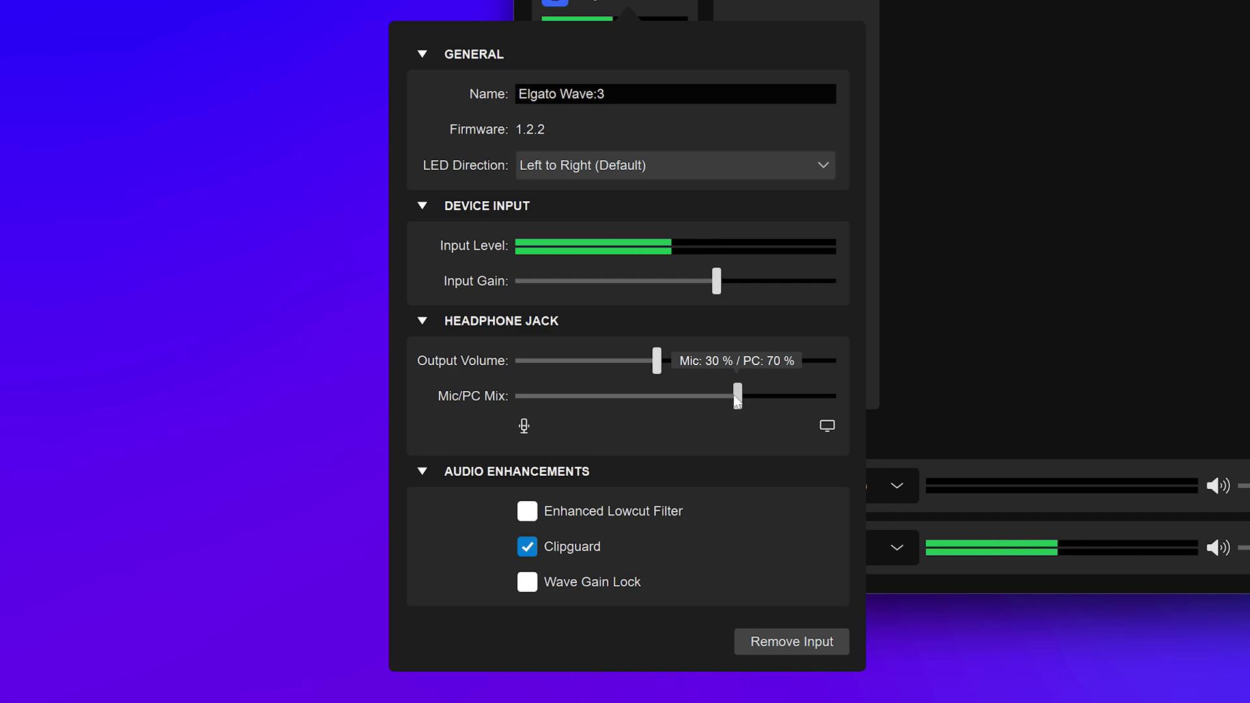
mouse_move(737, 396)
left_mouse_down()
mouse_move(644, 401)
mouse_move(834, 403)
left_mouse_up()
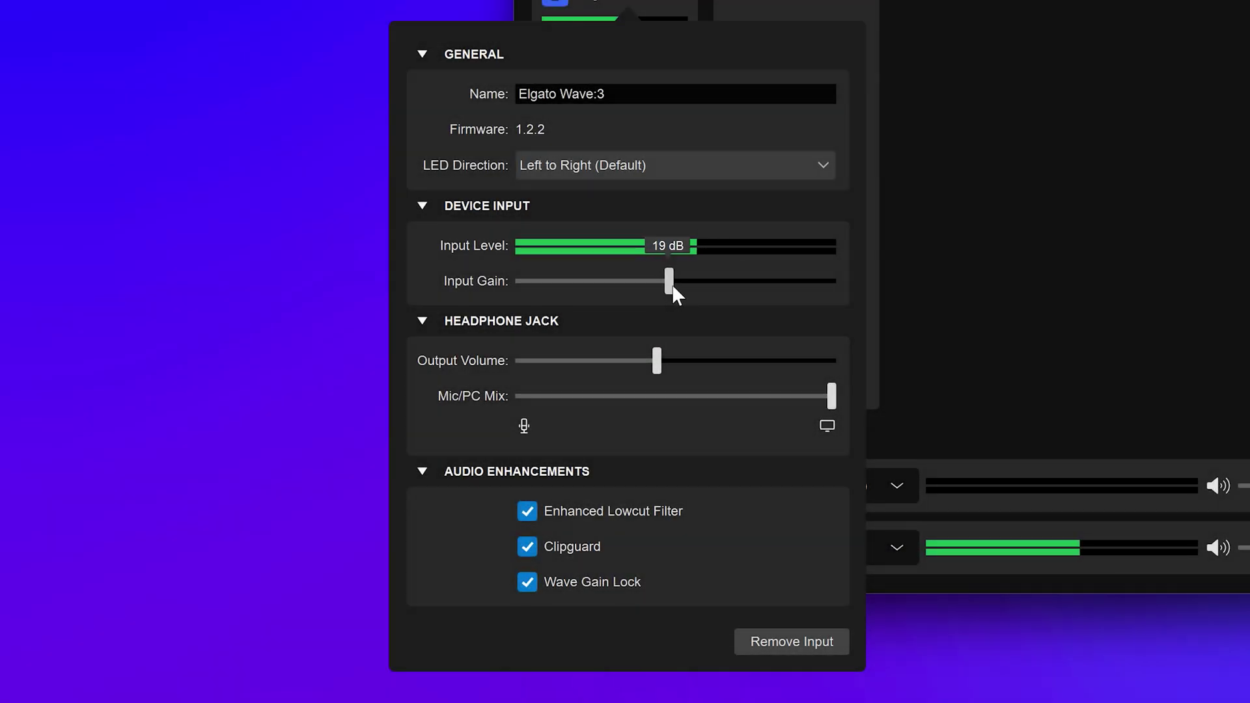
Raise Wave:3 gain to 22 dB and headphone volume; select Mic In (Elgato Wave:3) in Discord.
left_click_drag(672, 285, 700, 286)
left_click_drag(657, 360, 680, 361)
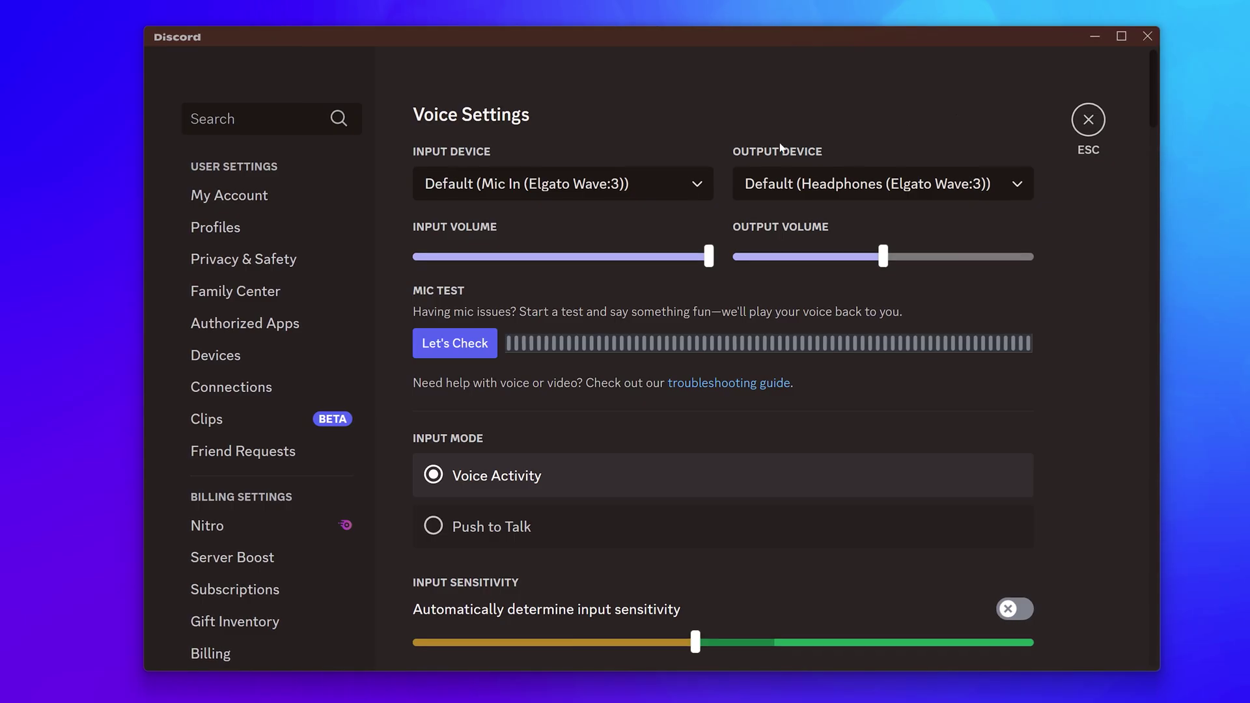
left_click(626, 183)
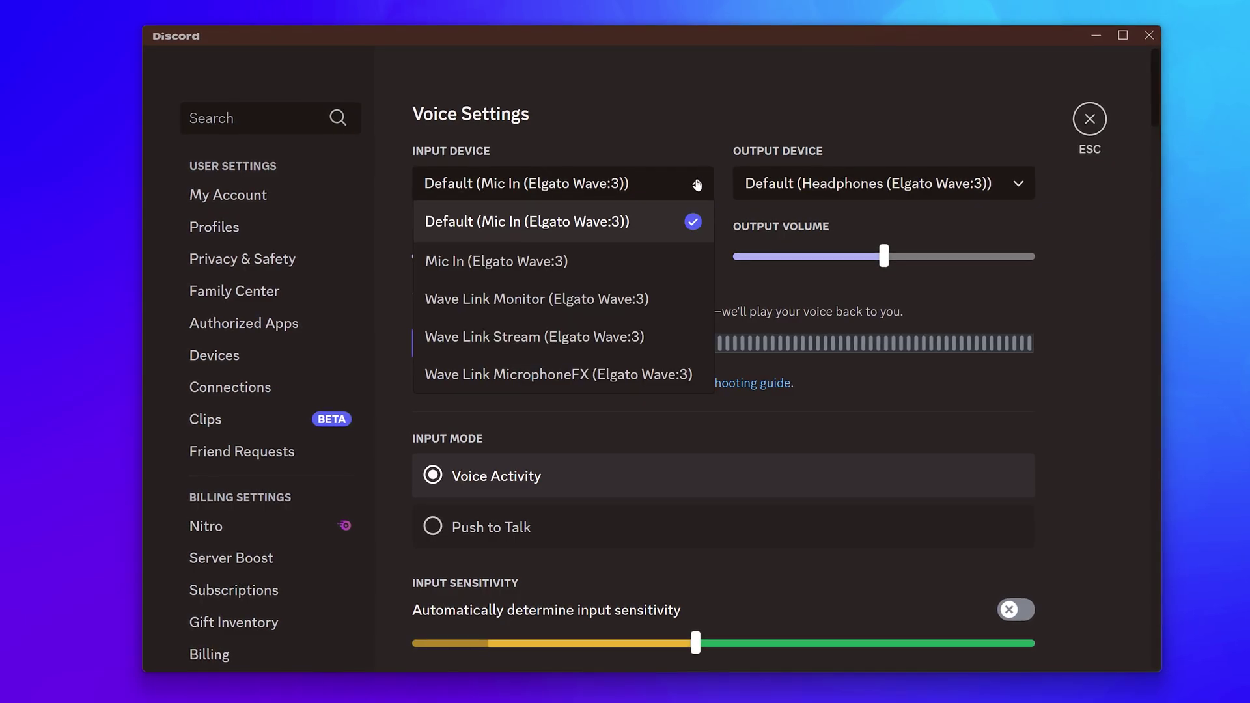
left_click(601, 259)
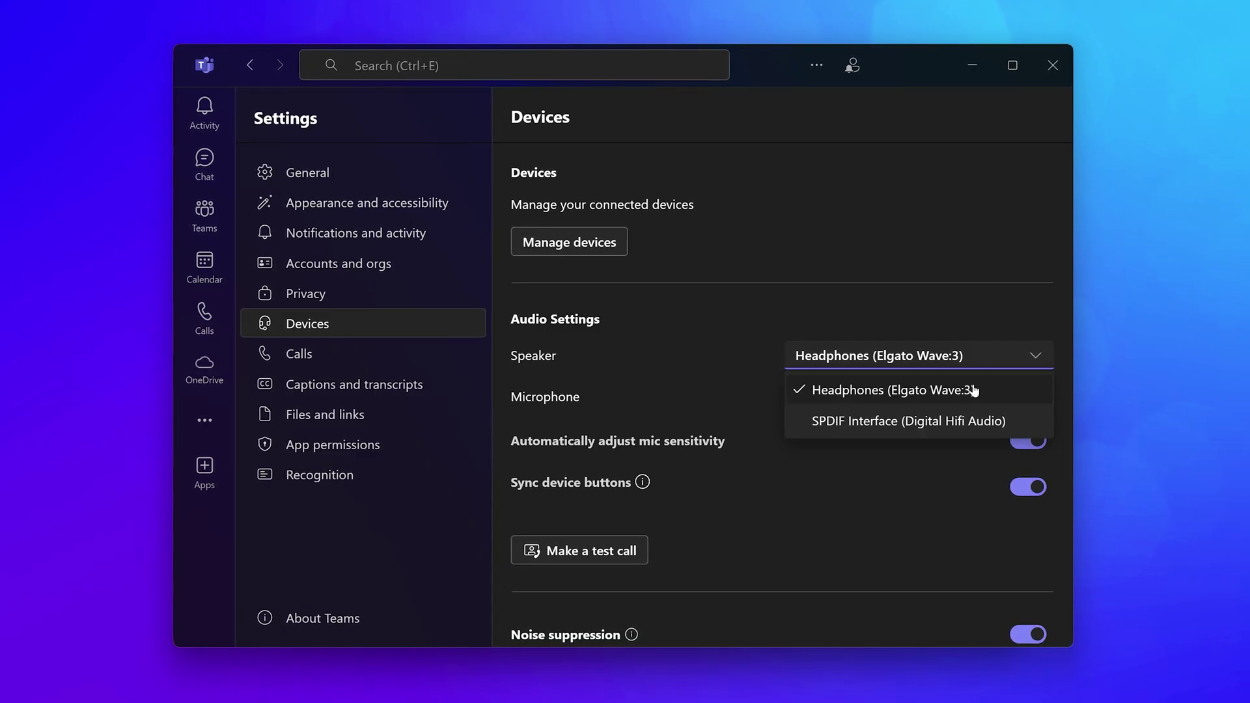
Keep Headphones (Elgato Wave:3) as the speaker in Teams and Zoom audio settings.
left_click(893, 395)
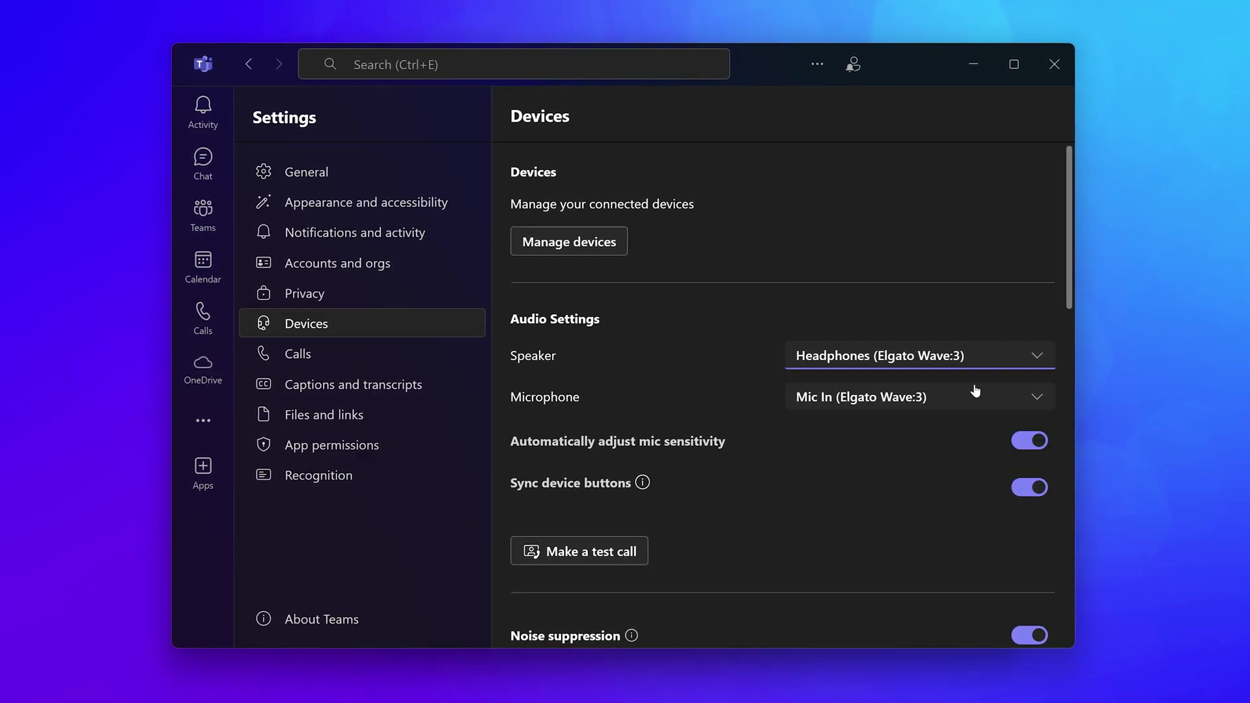
left_click(1019, 405)
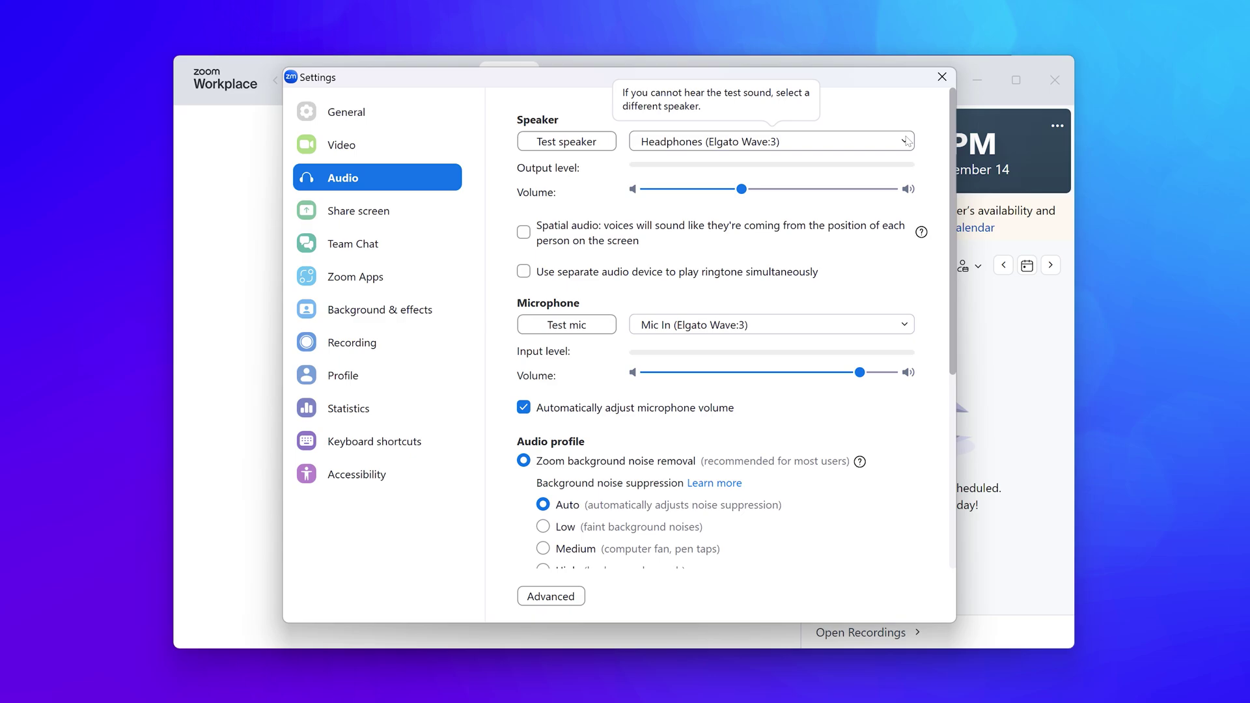
left_click(906, 142)
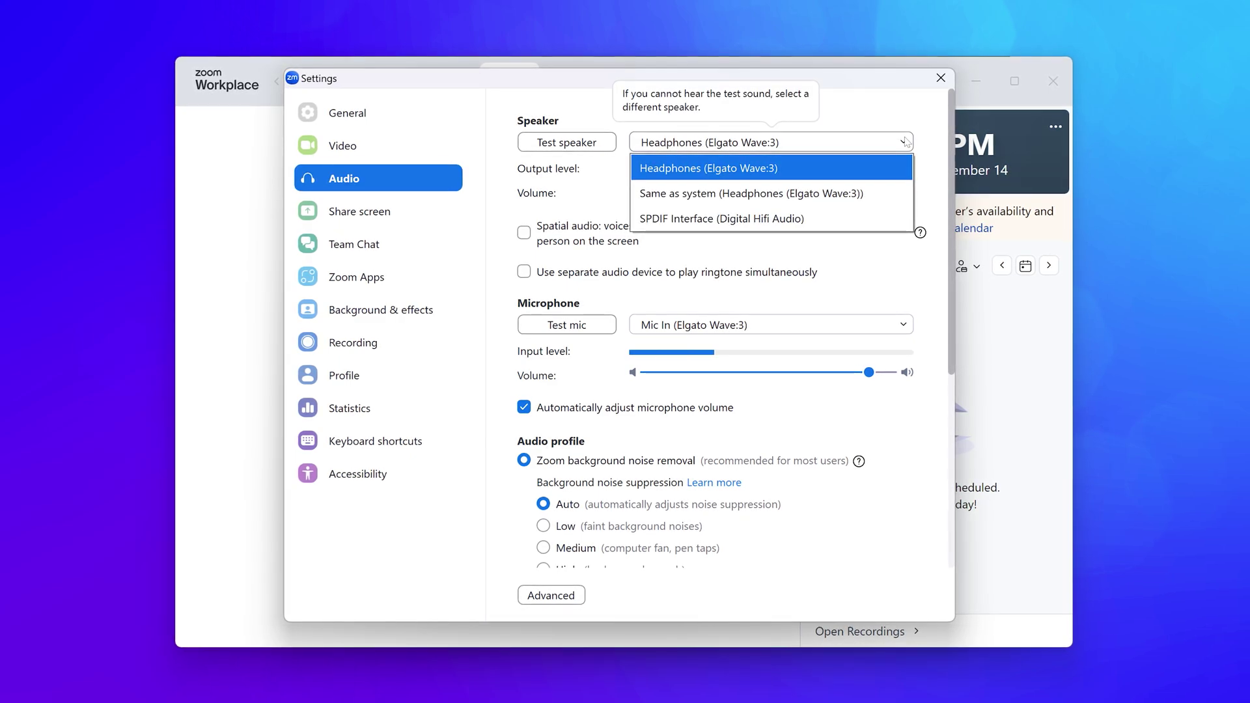
left_click(797, 171)
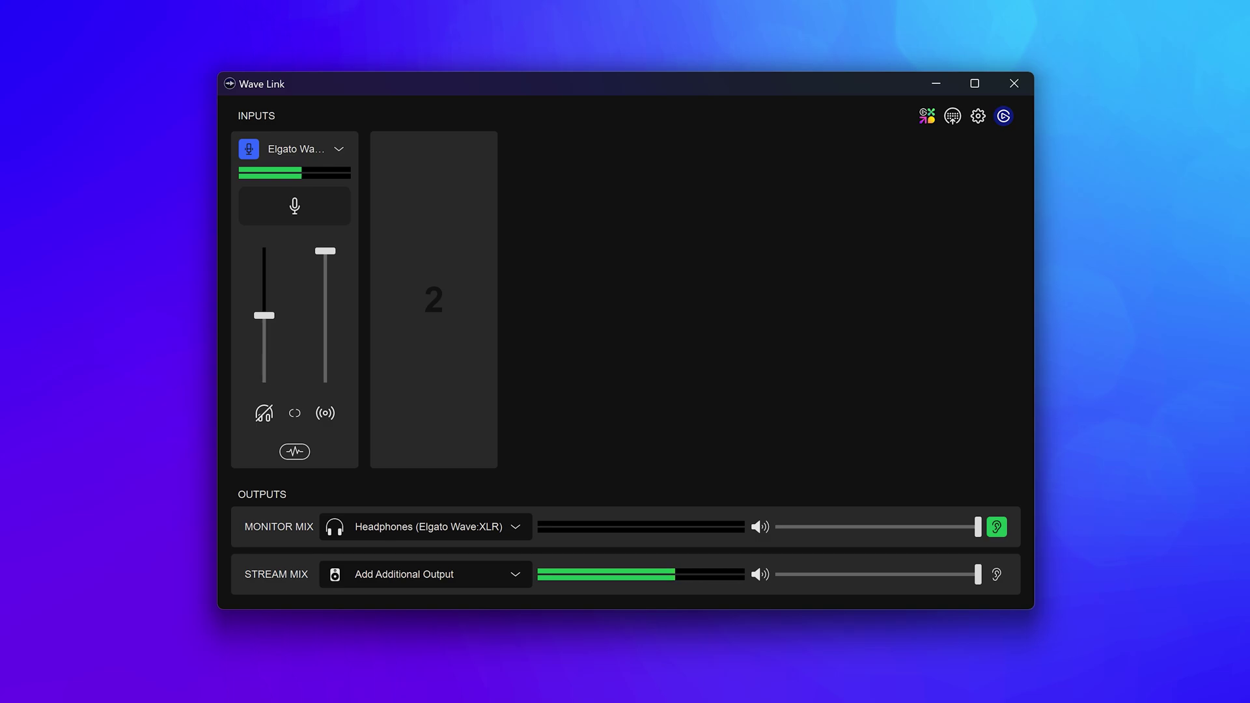
In the Wave XLR settings, turn Low Impedance Mode on and then back off.
left_click(339, 149)
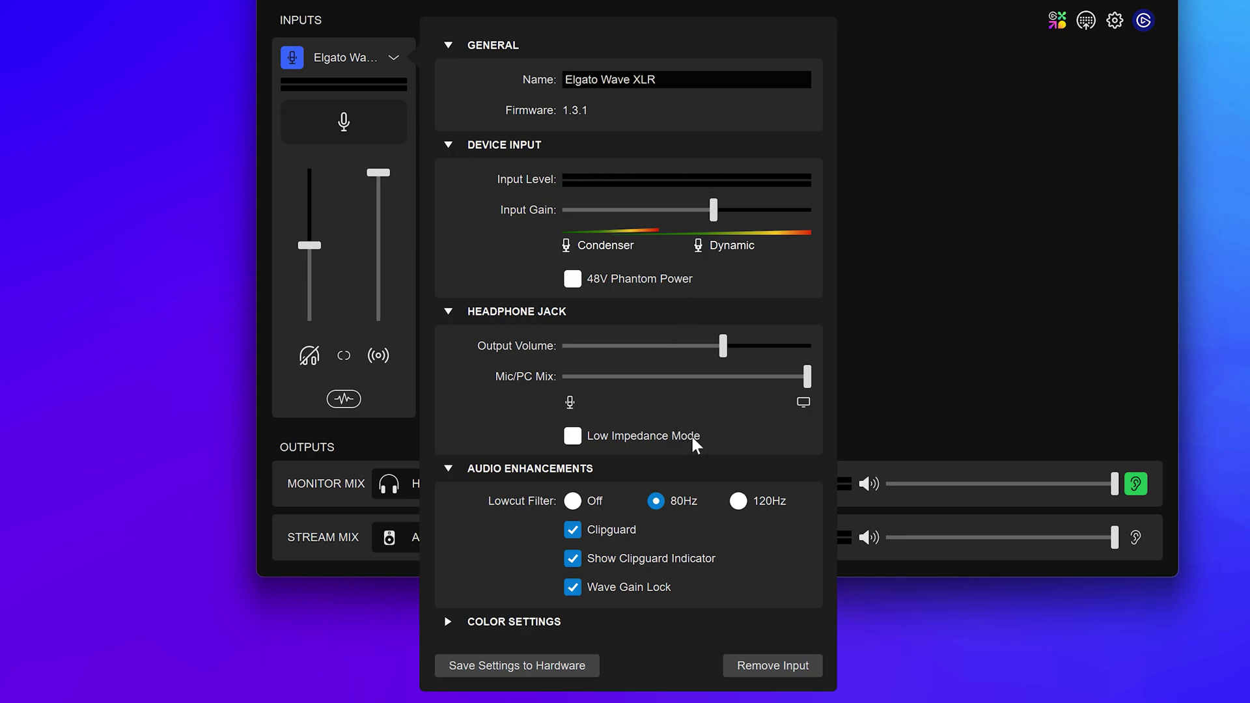
mouse_move(643, 436)
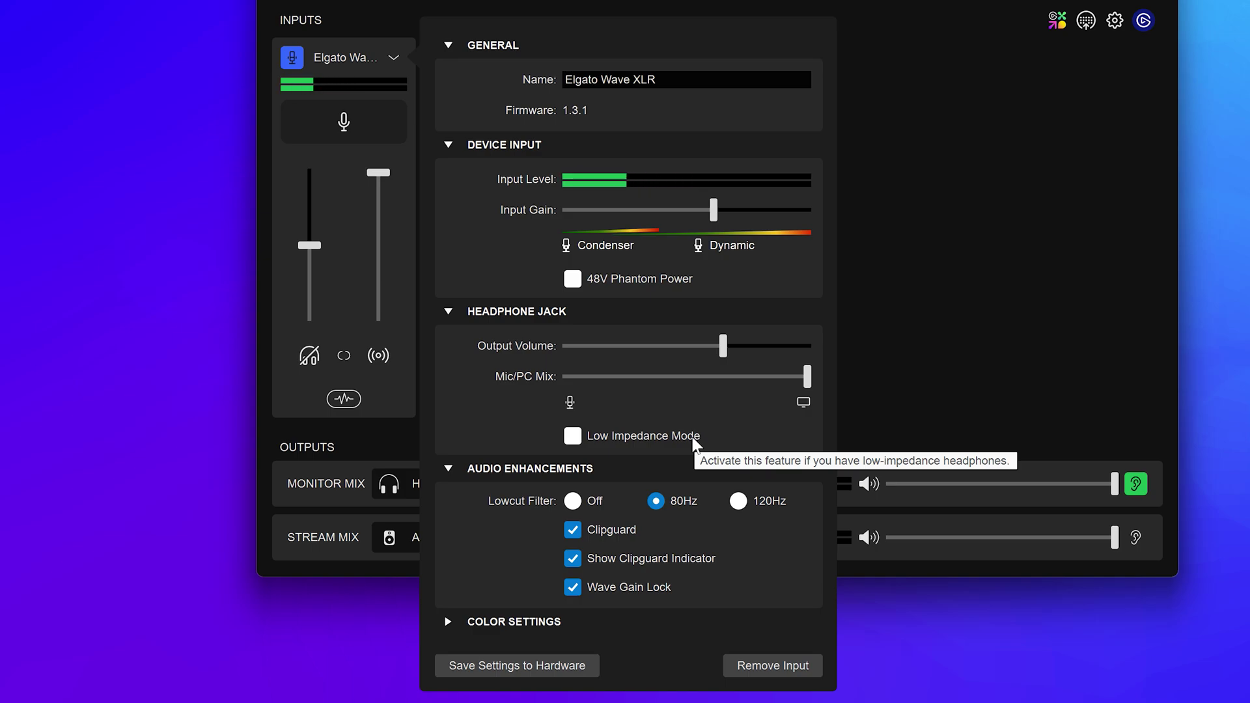
left_click(577, 436)
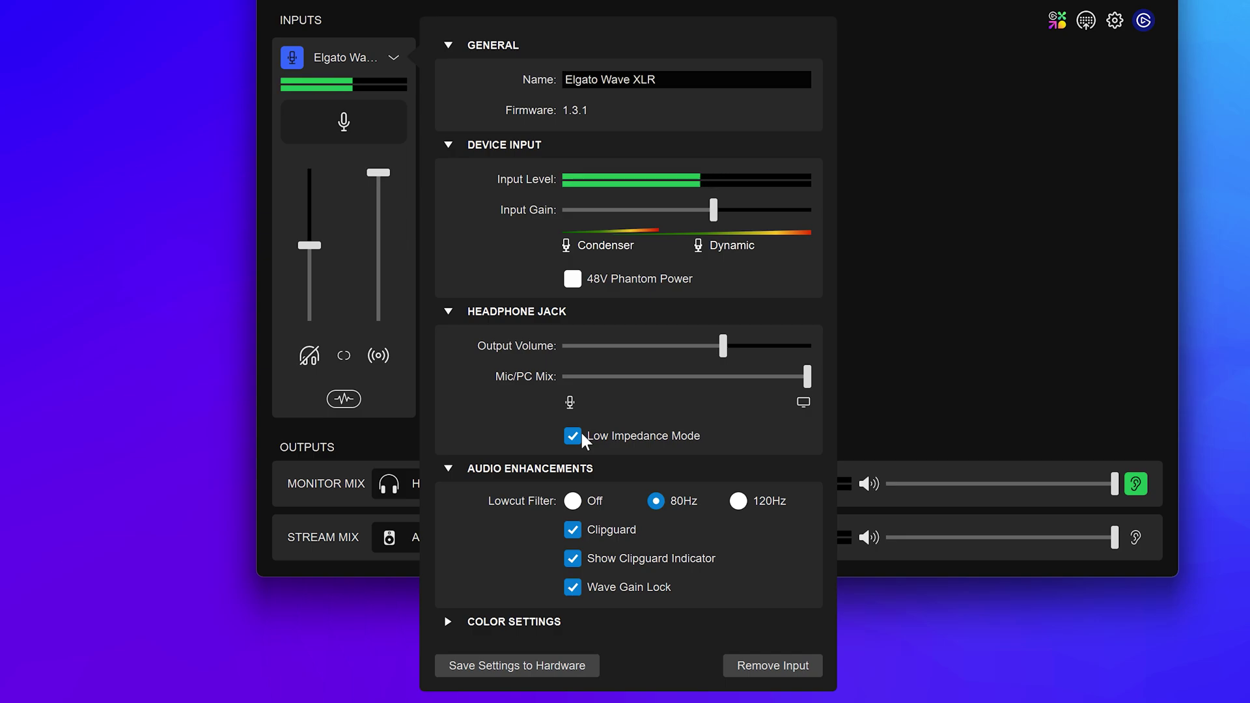
left_click(582, 440)
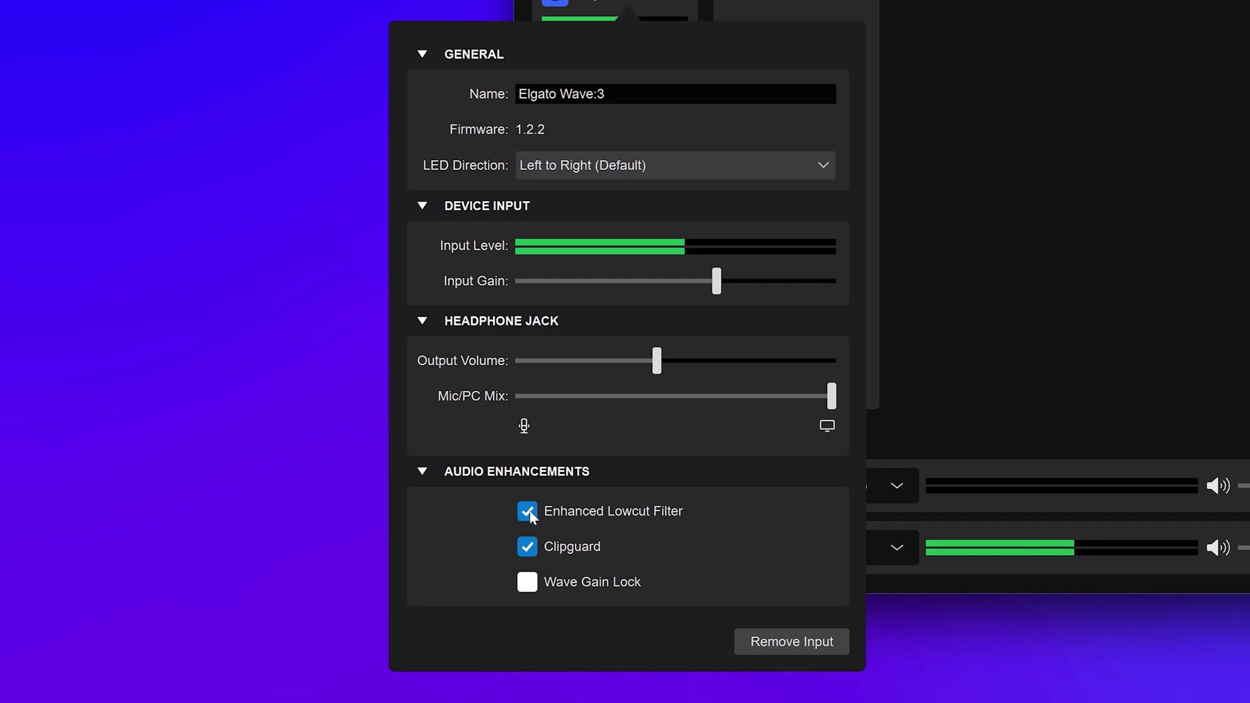
mouse_move(528, 513)
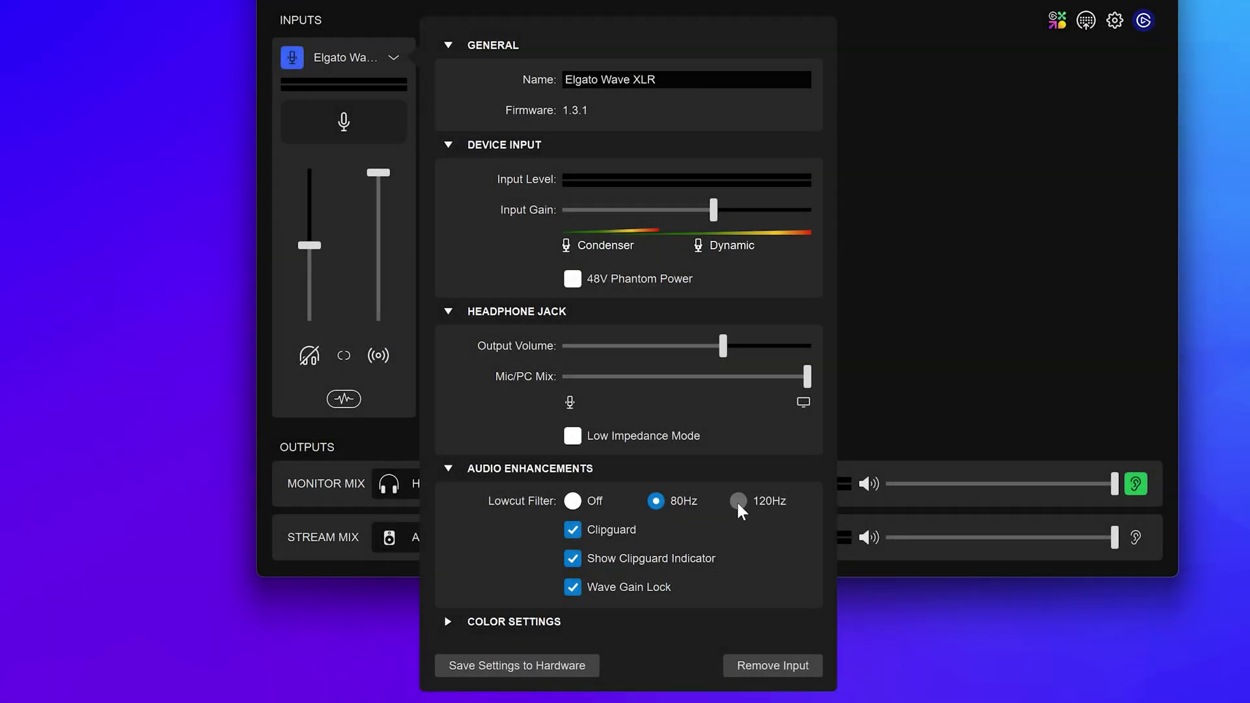
Toggle the Wave:3 Enhanced Lowcut Filter off and on; set the XLR lowcut to 120Hz, then 80Hz.
left_click(739, 500)
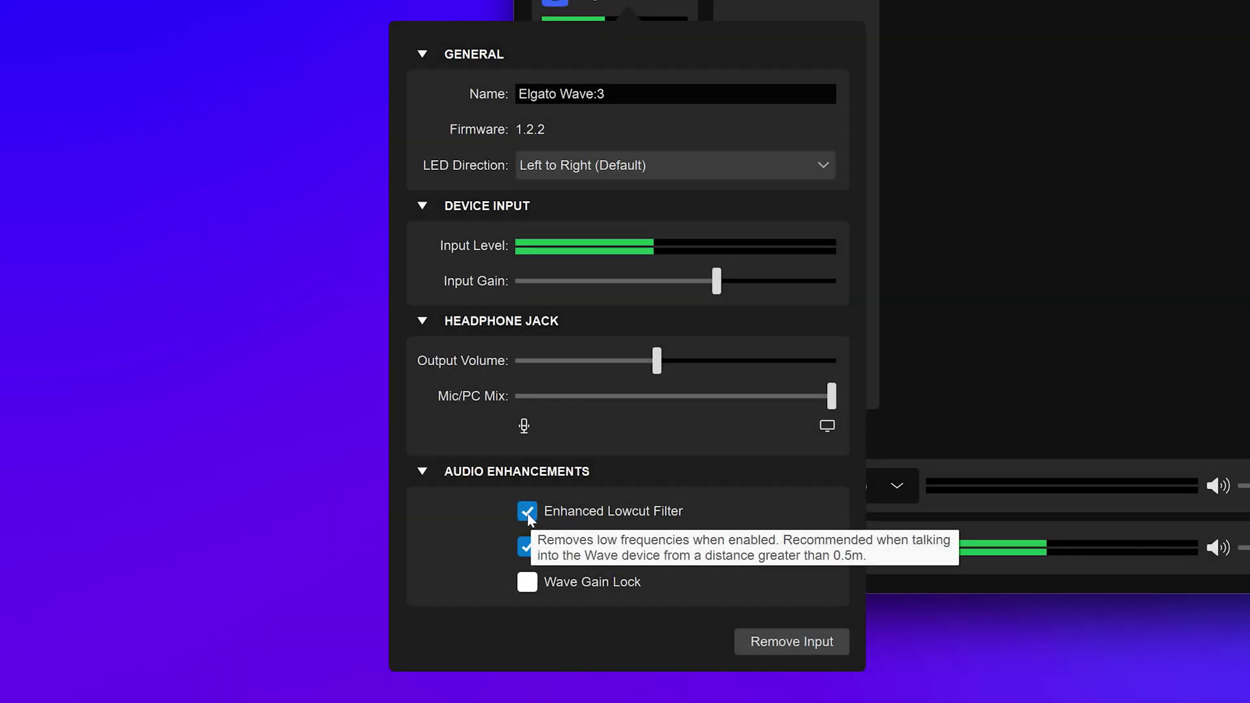
left_click(527, 513)
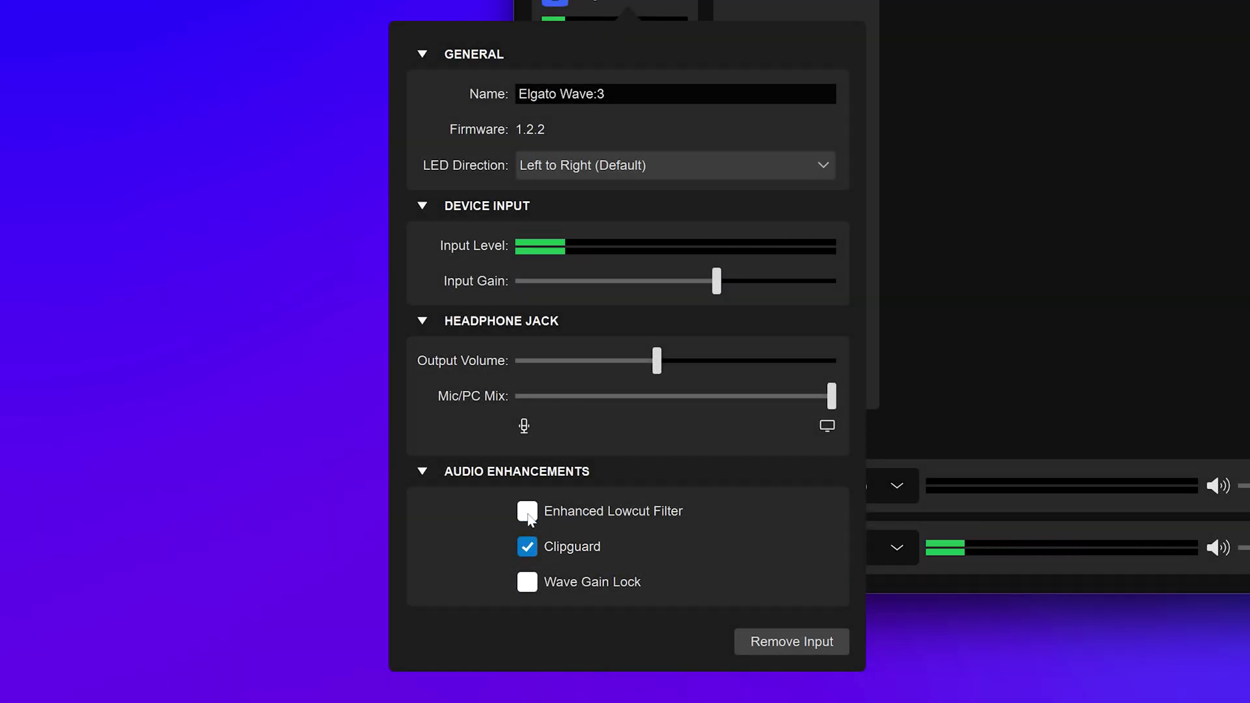
left_click(527, 513)
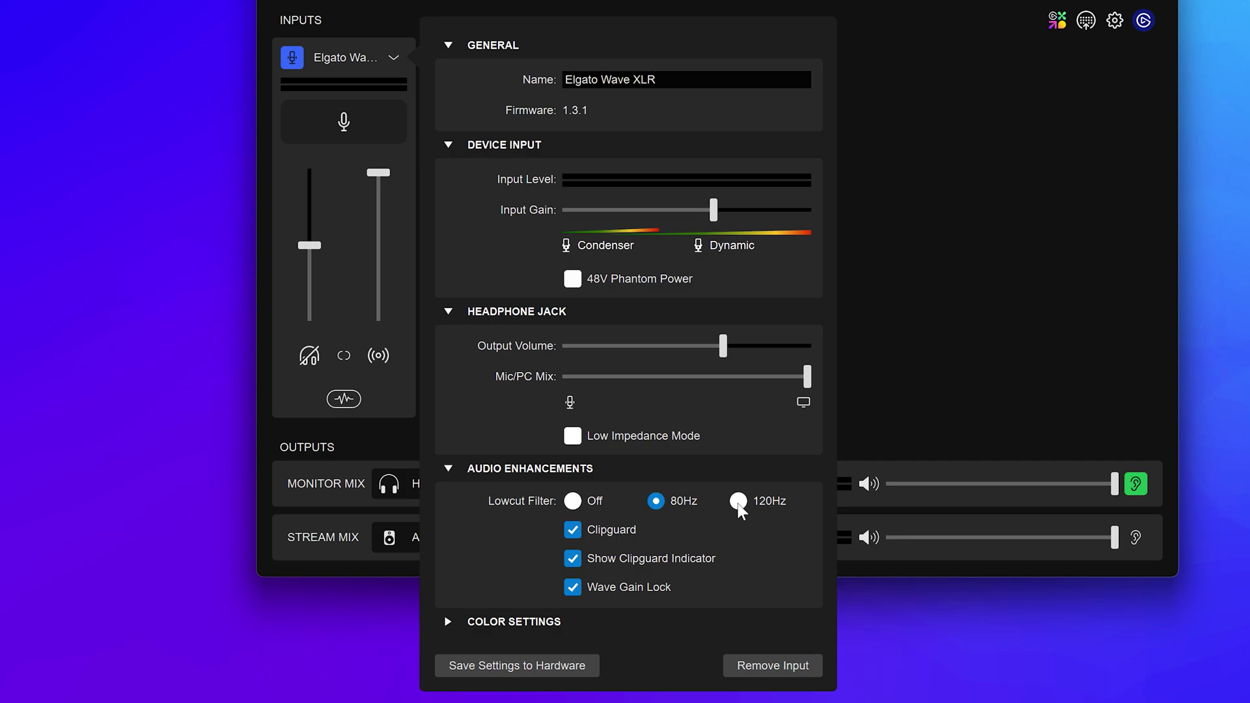
left_click(739, 501)
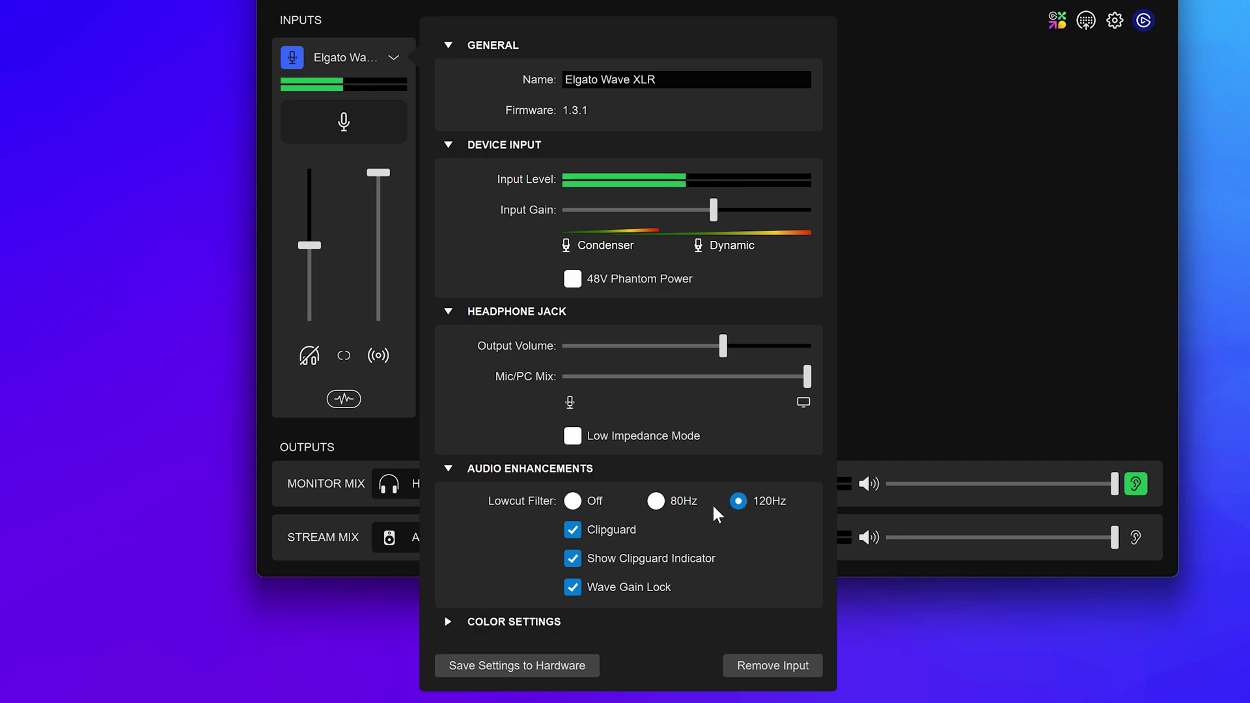
left_click(657, 502)
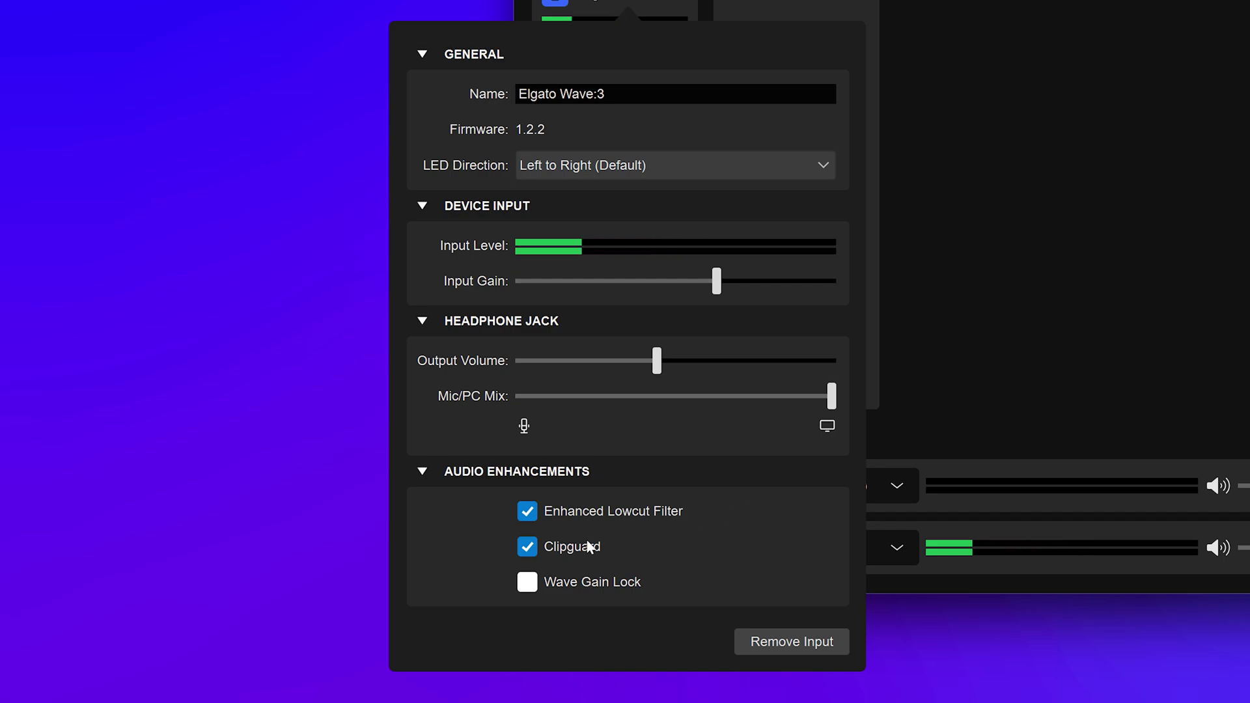
mouse_move(571, 547)
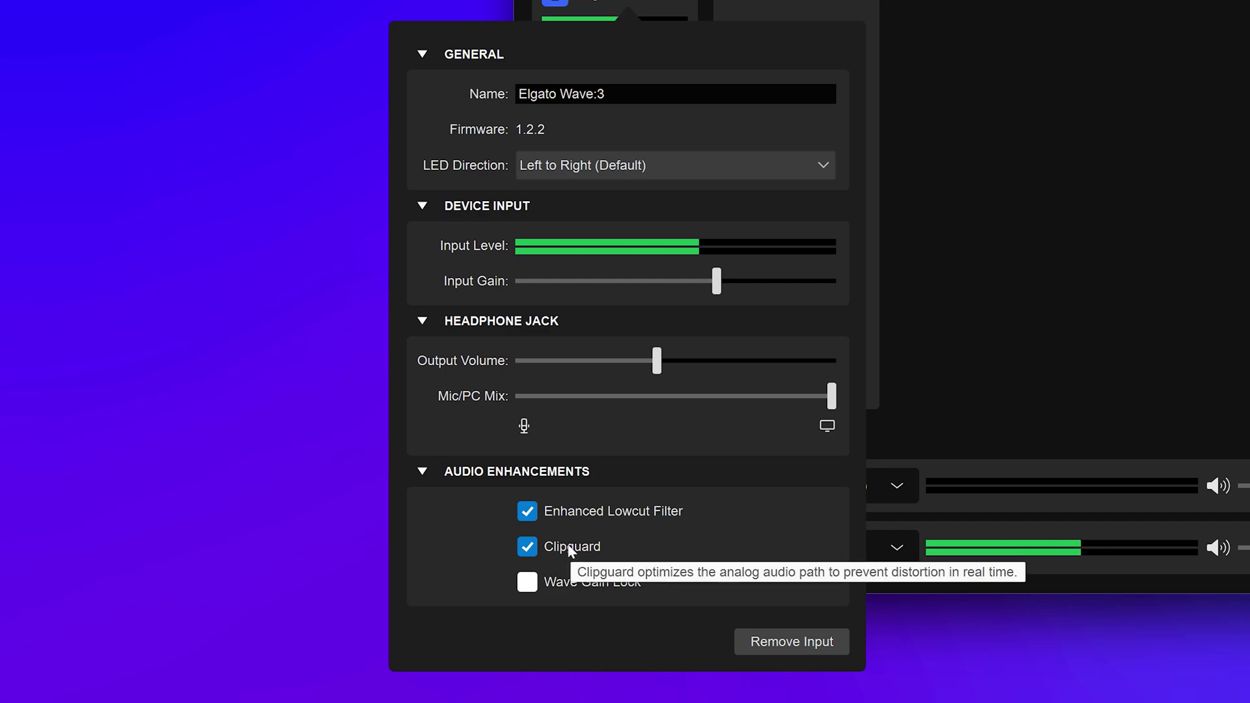
left_click(528, 547)
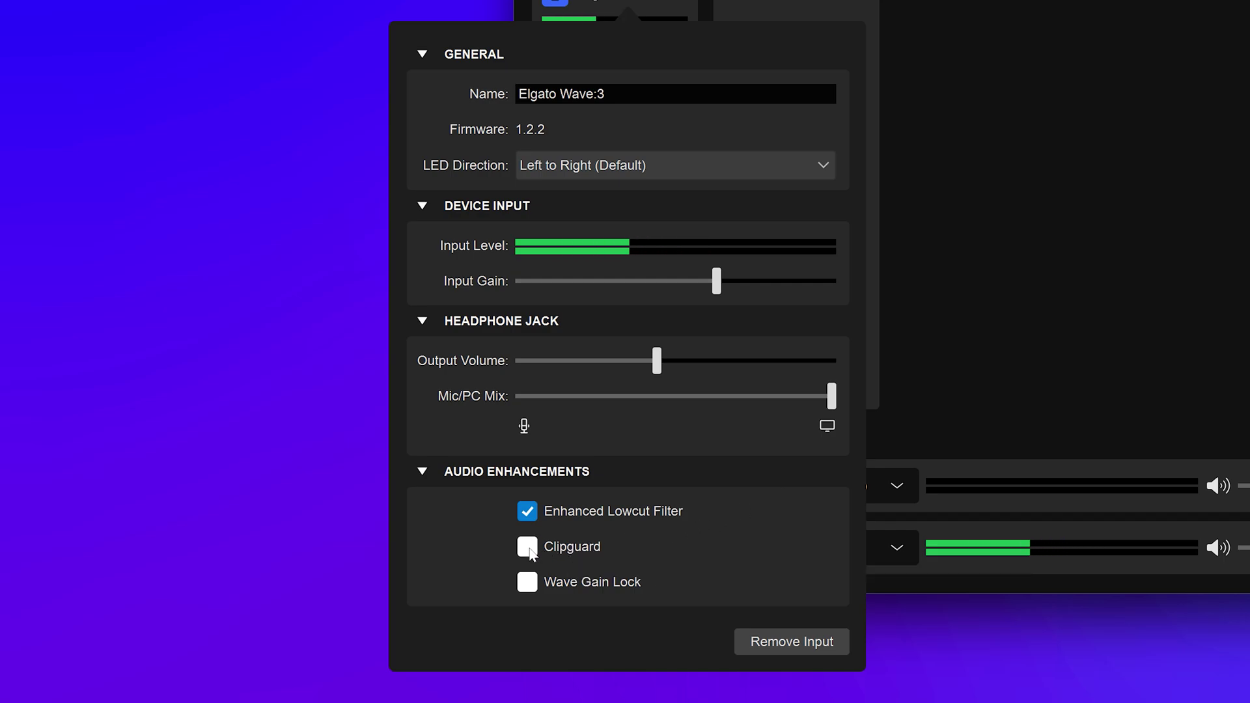
left_click(529, 547)
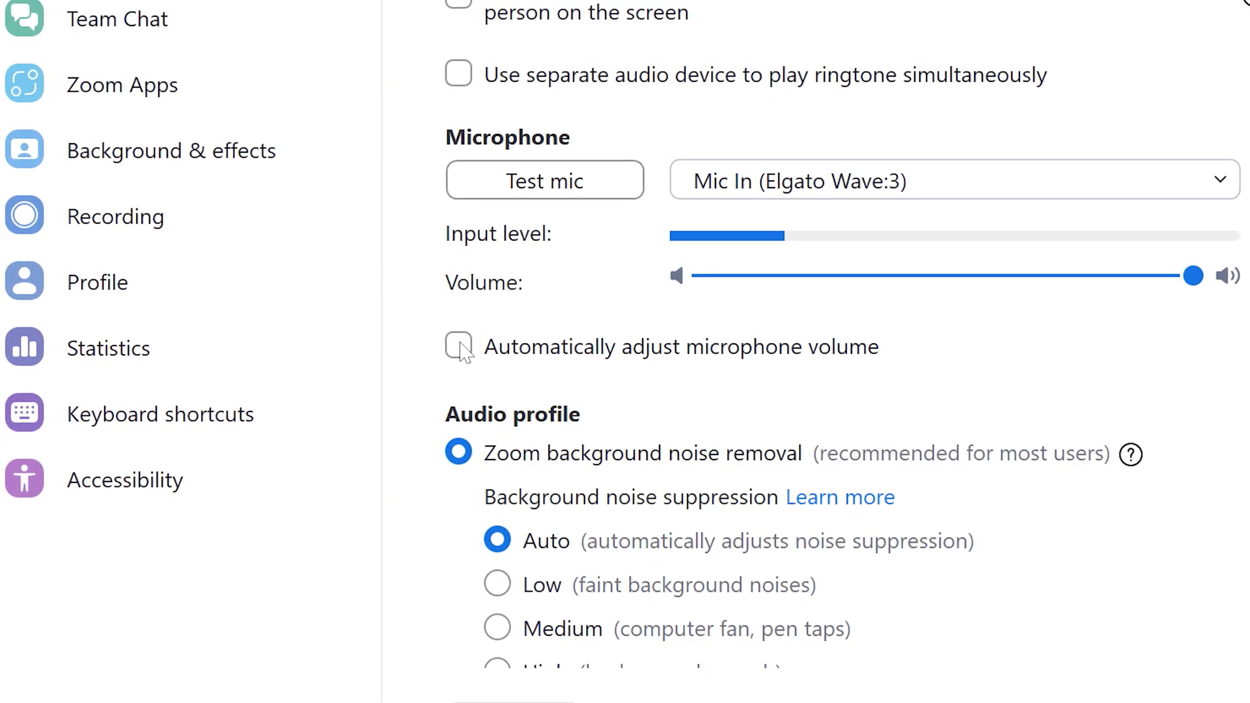
Toggle Zoom's 'Automatically adjust microphone volume' on and then back off.
left_click(459, 347)
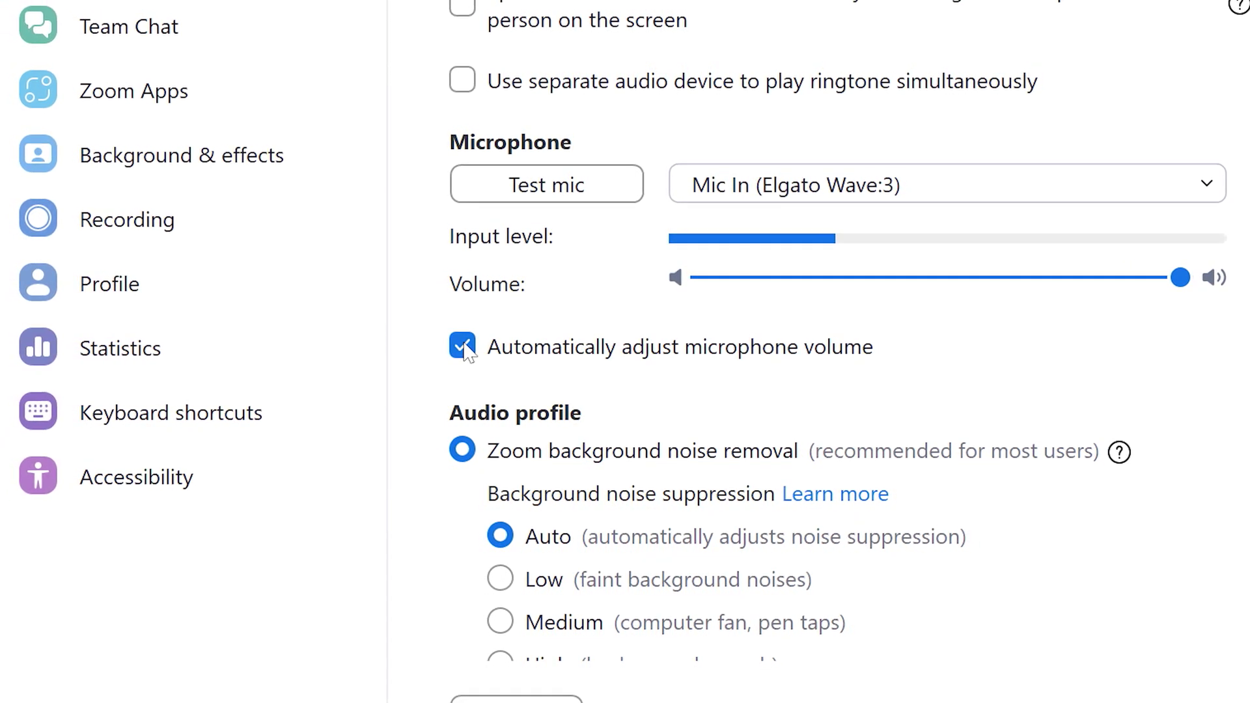
left_click(463, 346)
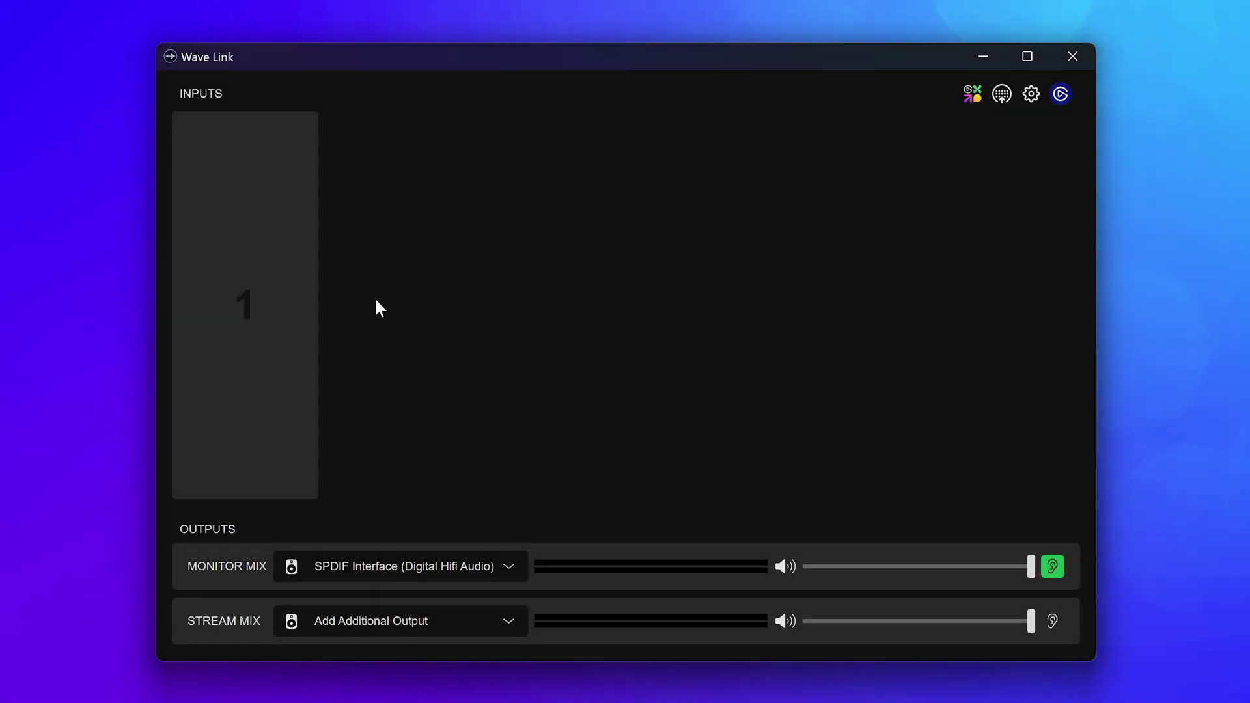
Add Voice (Yamaha ZG02) as the first input channel and bring up its Windows sound properties.
left_click(244, 306)
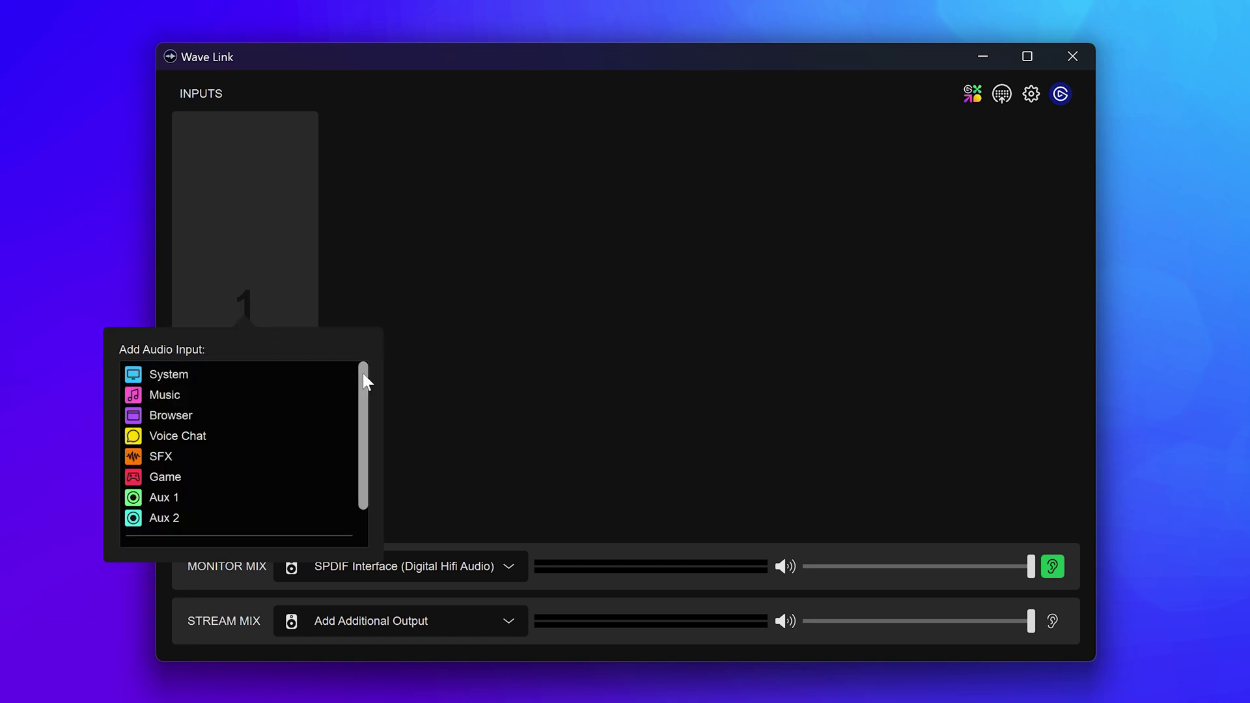
left_click_drag(363, 374, 367, 410)
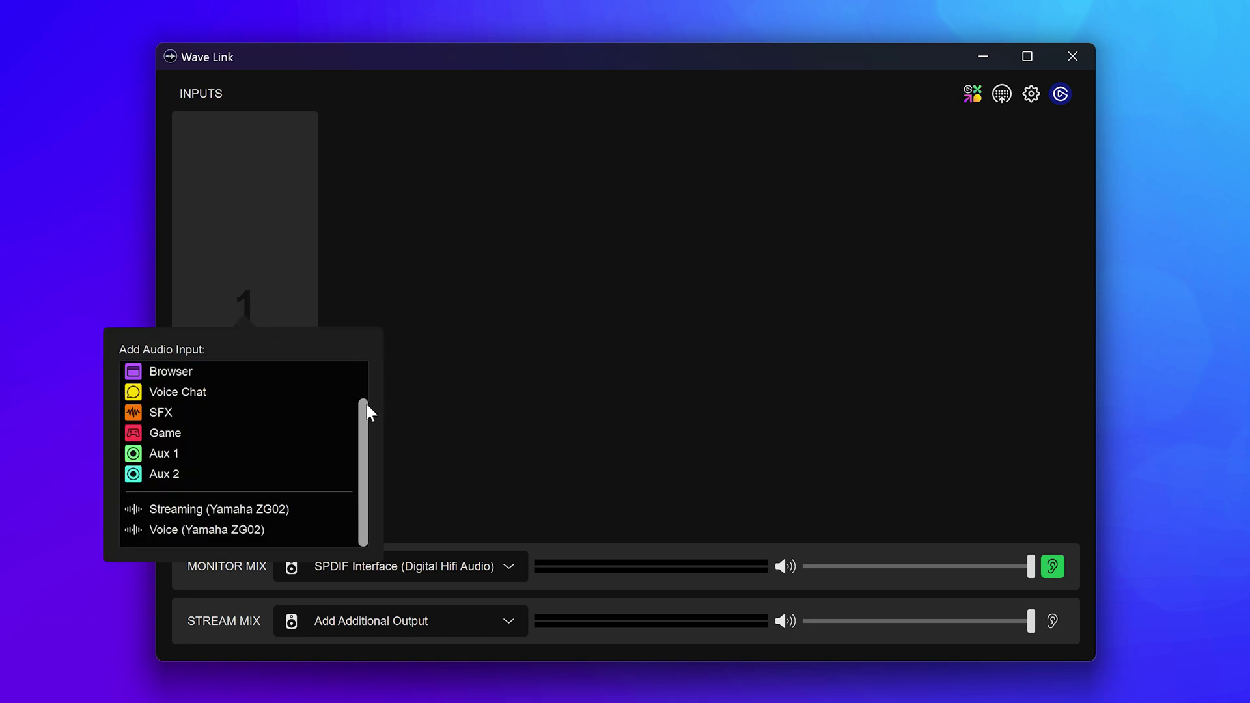
left_click(292, 529)
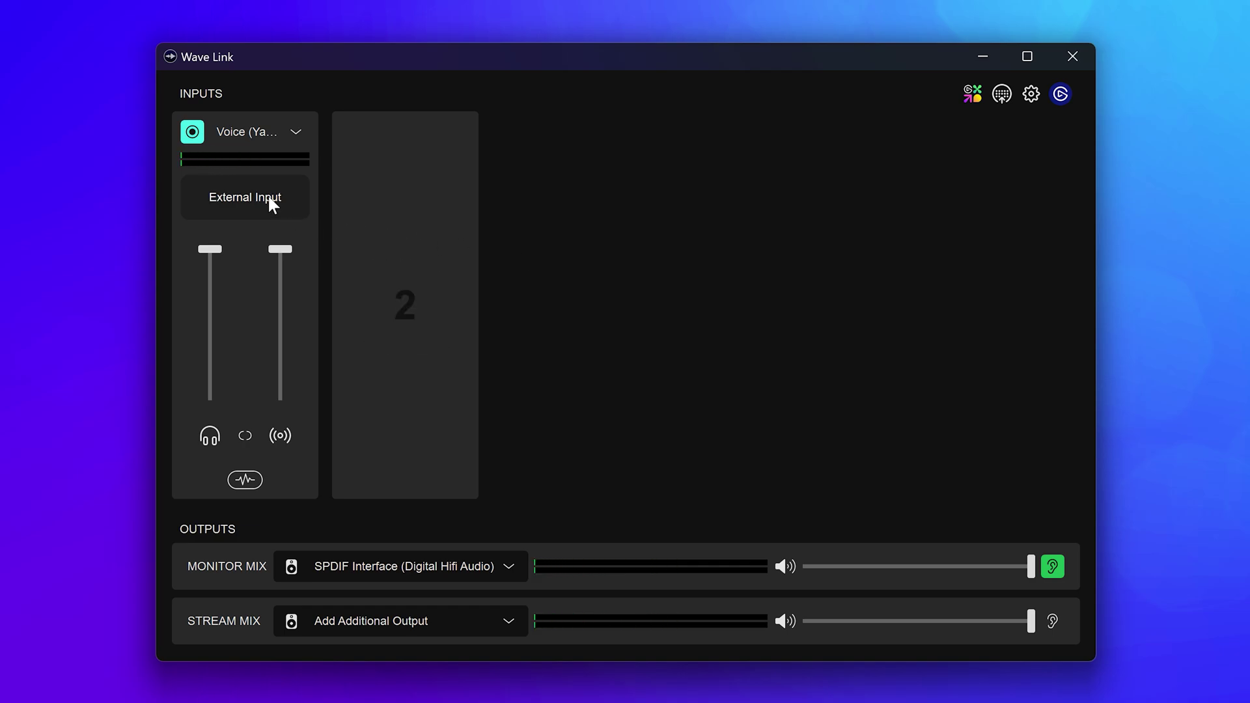
left_click(262, 133)
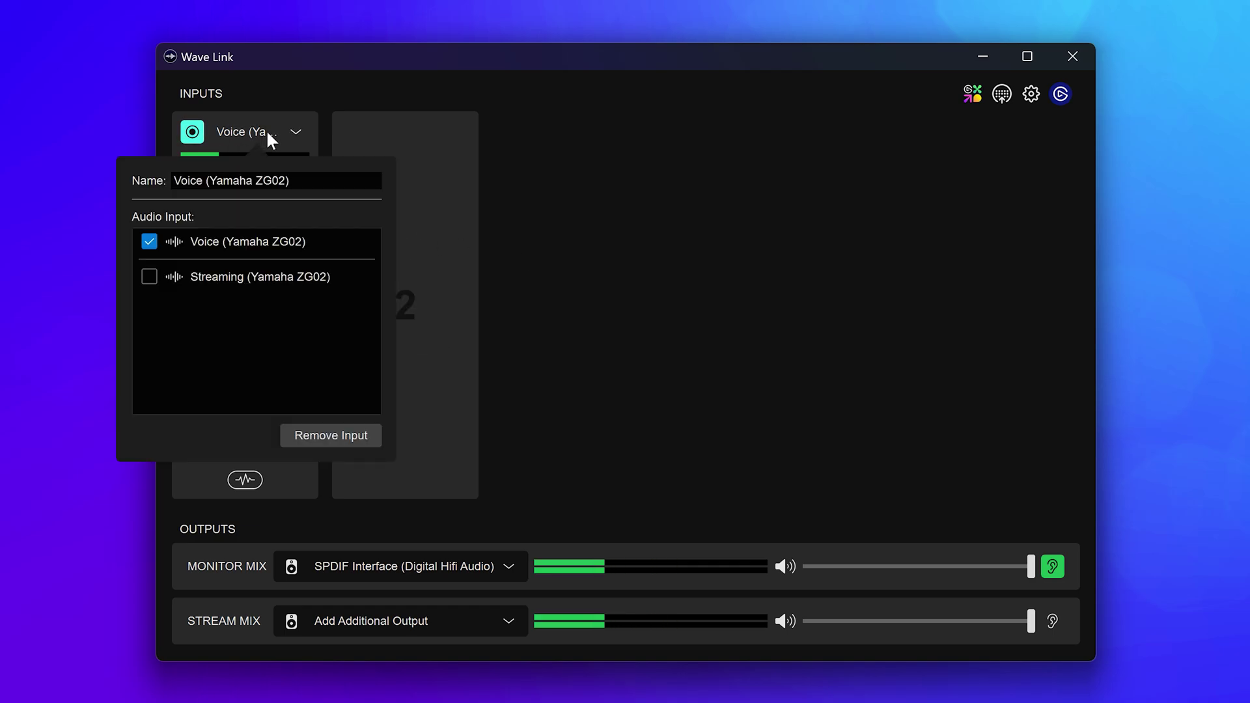
left_click(538, 164)
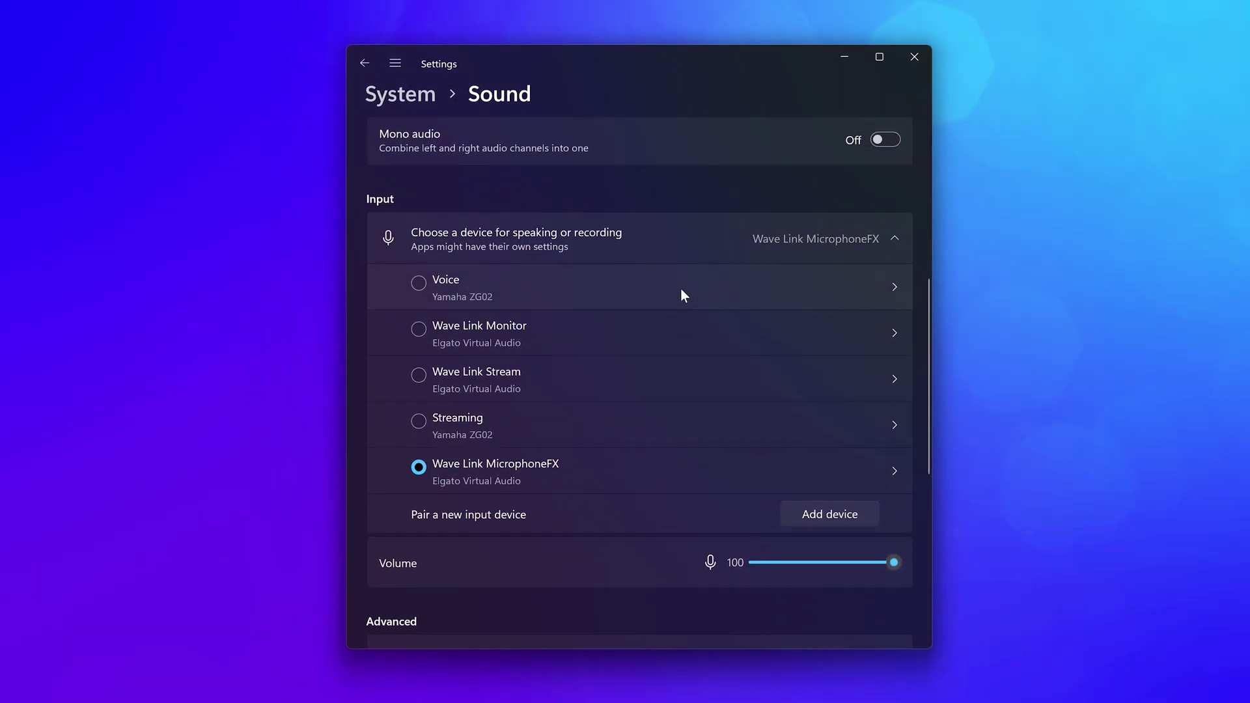
left_click(895, 287)
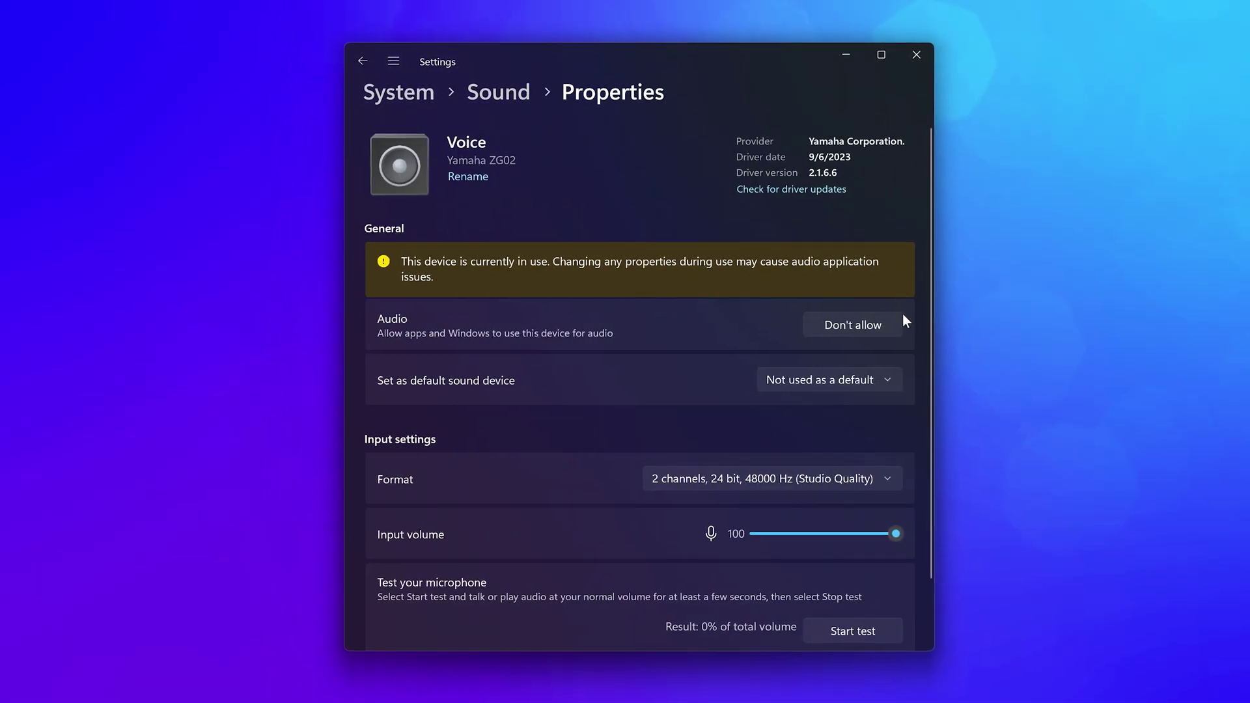
scroll(900, 401, "down", 1)
left_click_drag(899, 464, 862, 463)
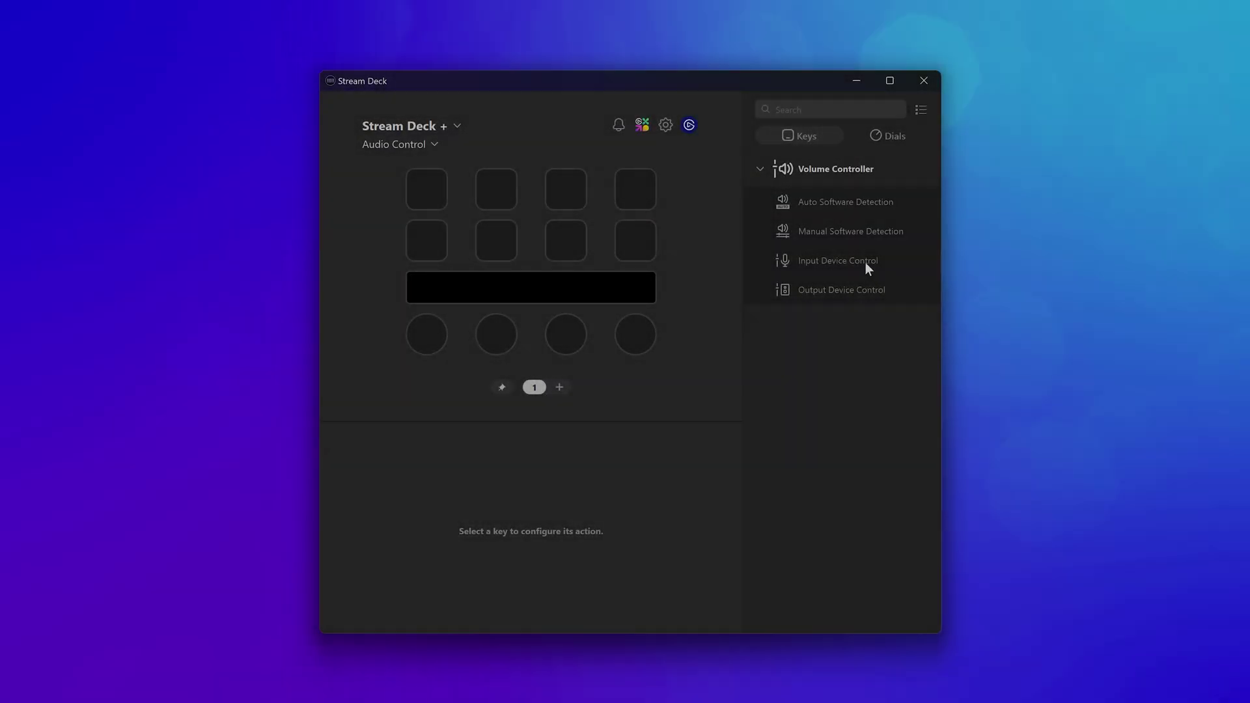
Assign Input Device Control to dial 3, controlling Voice (Yamaha ZG02).
mouse_move(865, 263)
left_mouse_down()
mouse_move(815, 289)
mouse_move(566, 334)
left_mouse_up()
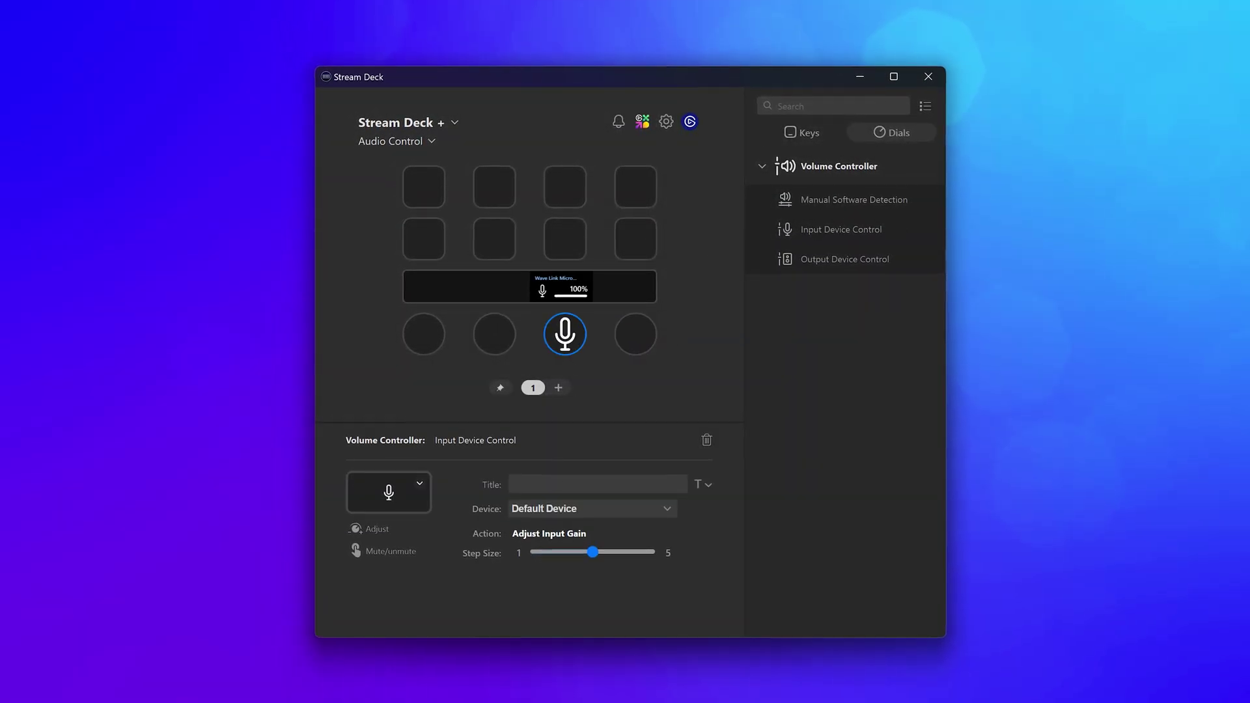
left_click(558, 509)
left_click(586, 562)
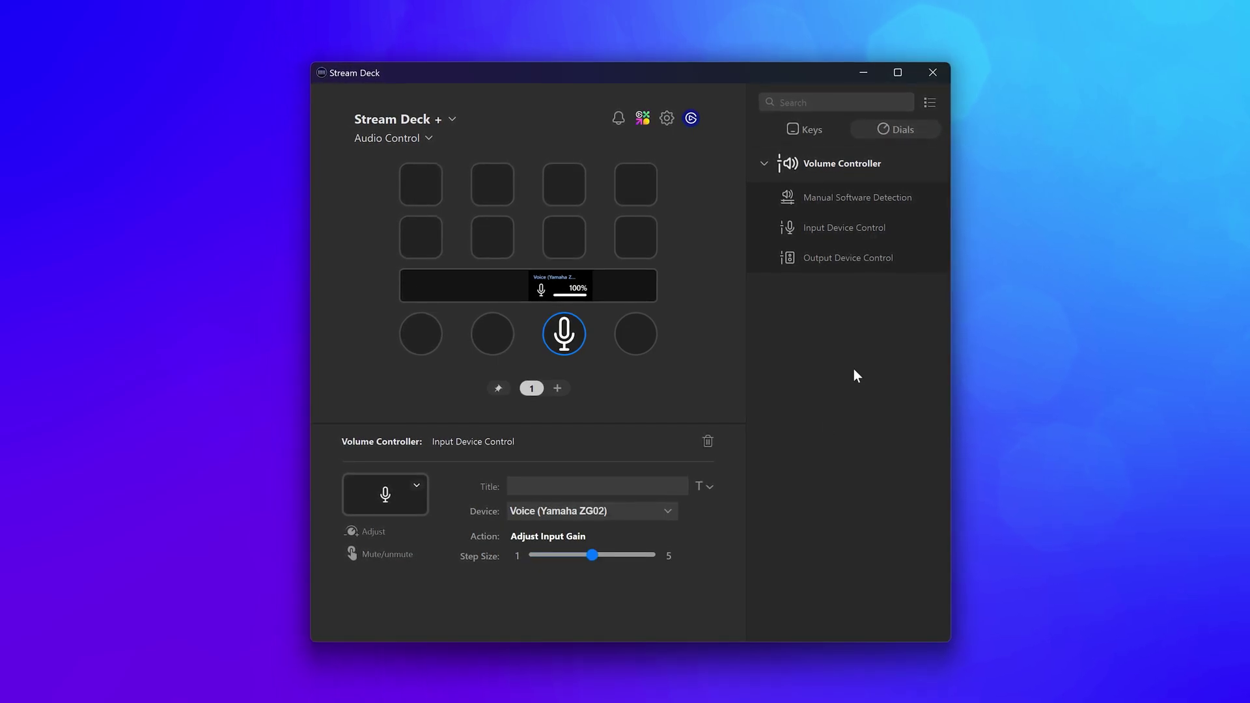
Assign Output Device Control to dial 4, controlling Speakers (Yamaha ZG02).
left_click_drag(882, 261, 636, 334)
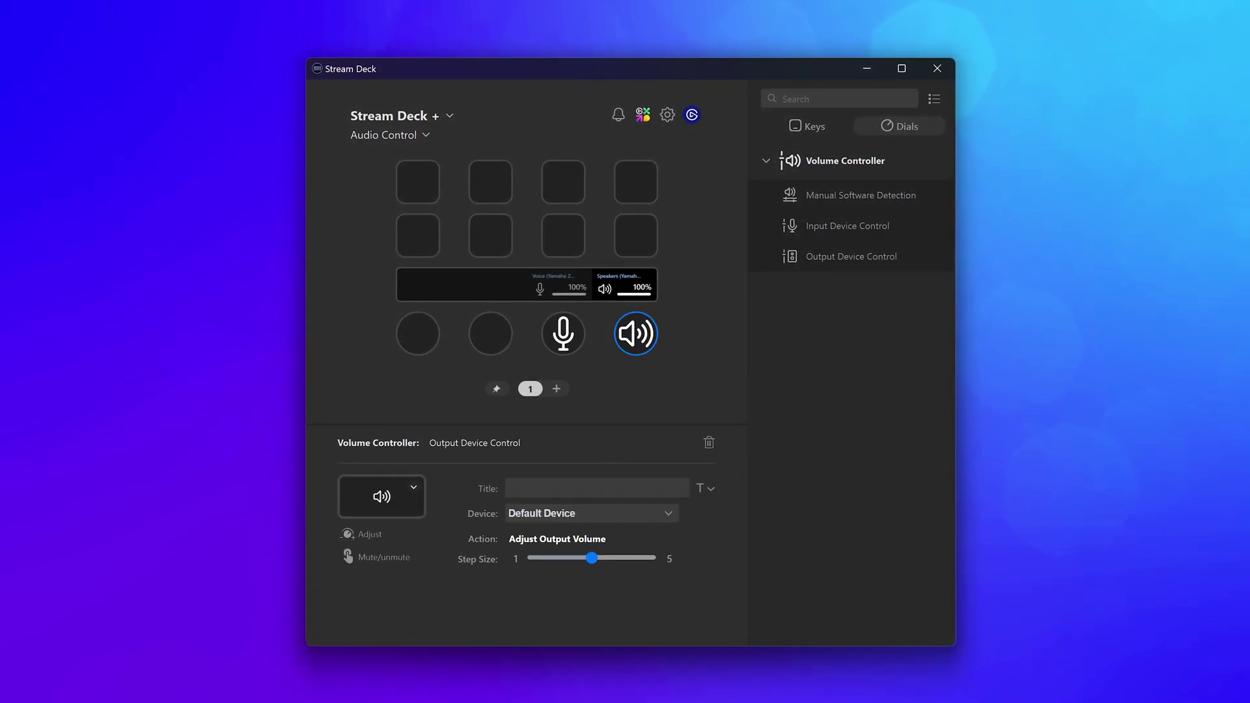
left_click(577, 513)
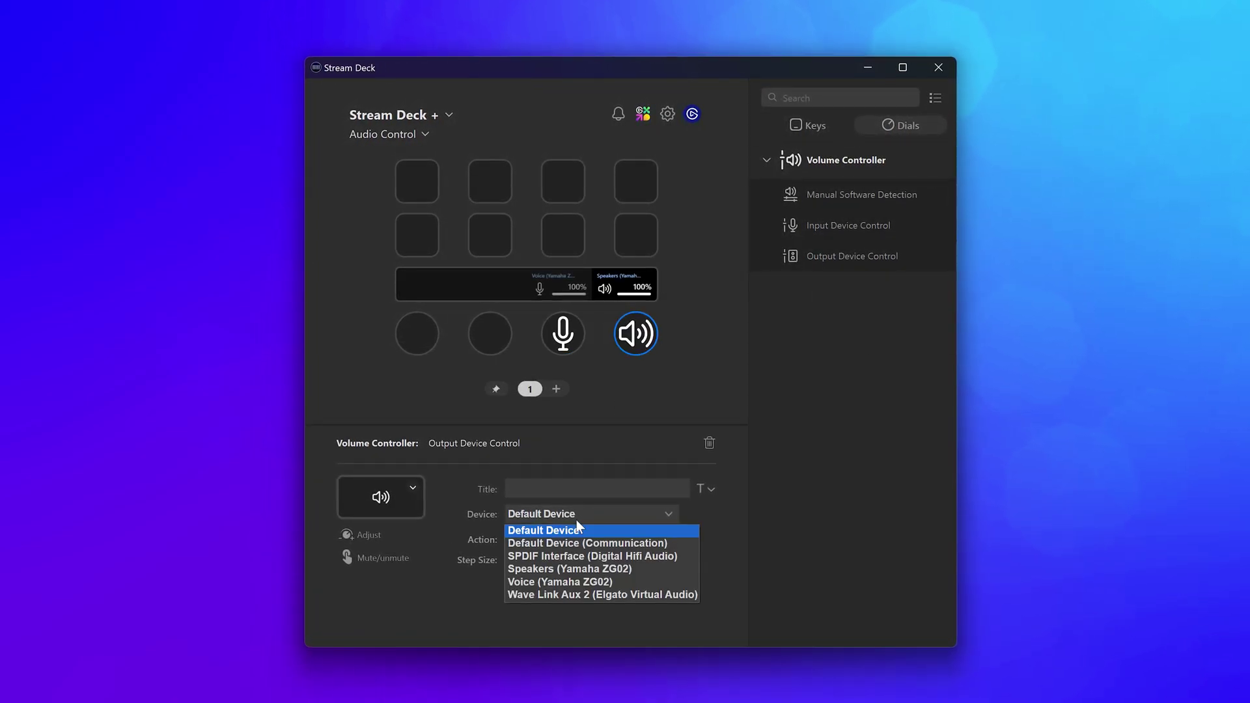
left_click(577, 568)
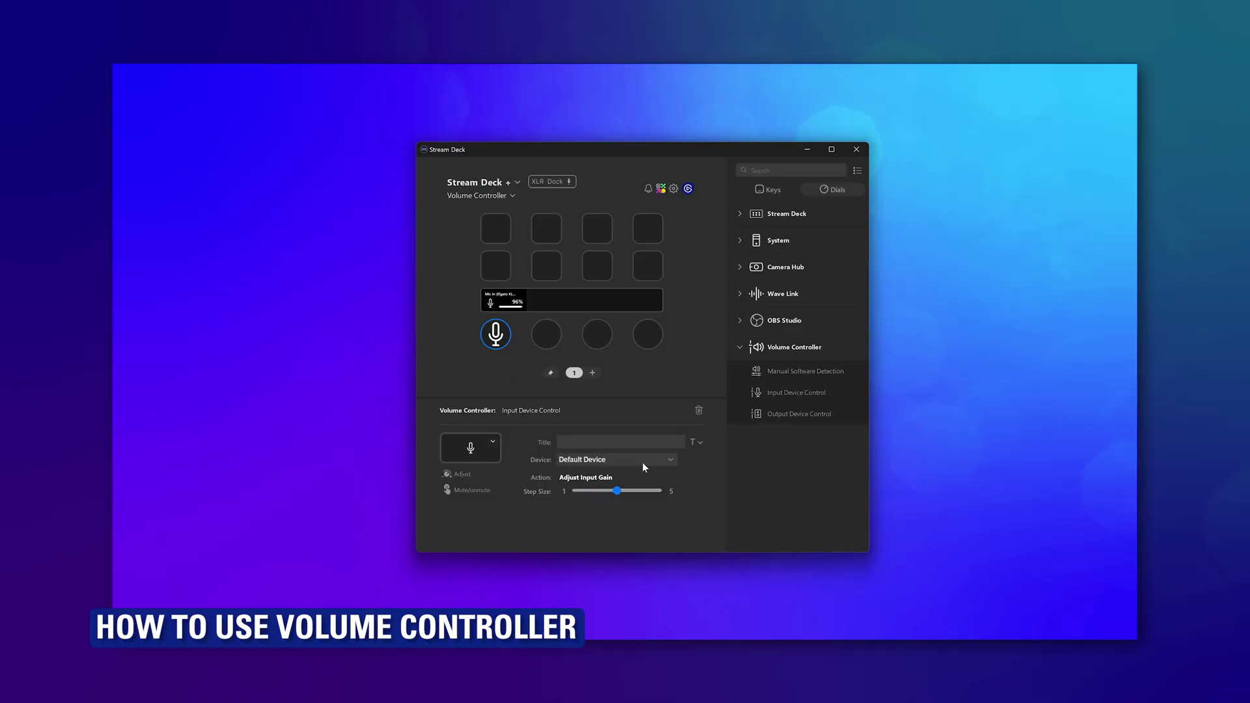
Assign the first Stream Deck dial's gain control to Mic In (Elgato XLR Dock).
left_click(643, 468)
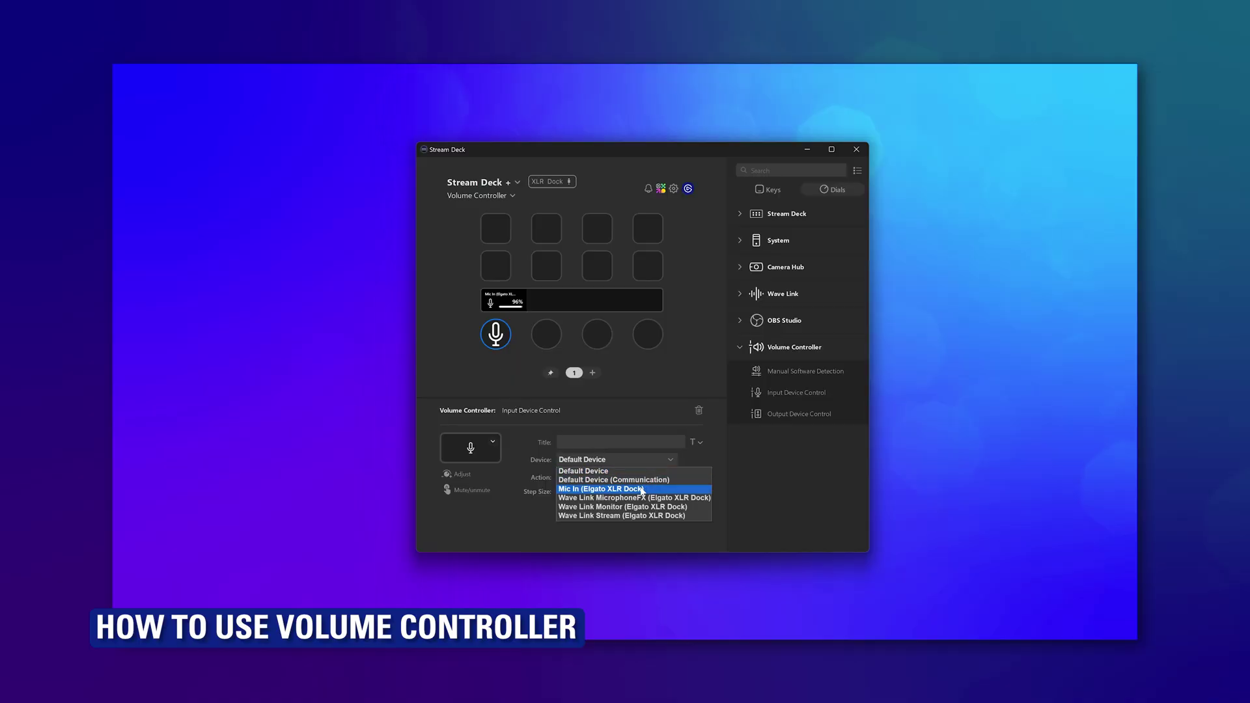
left_click(642, 490)
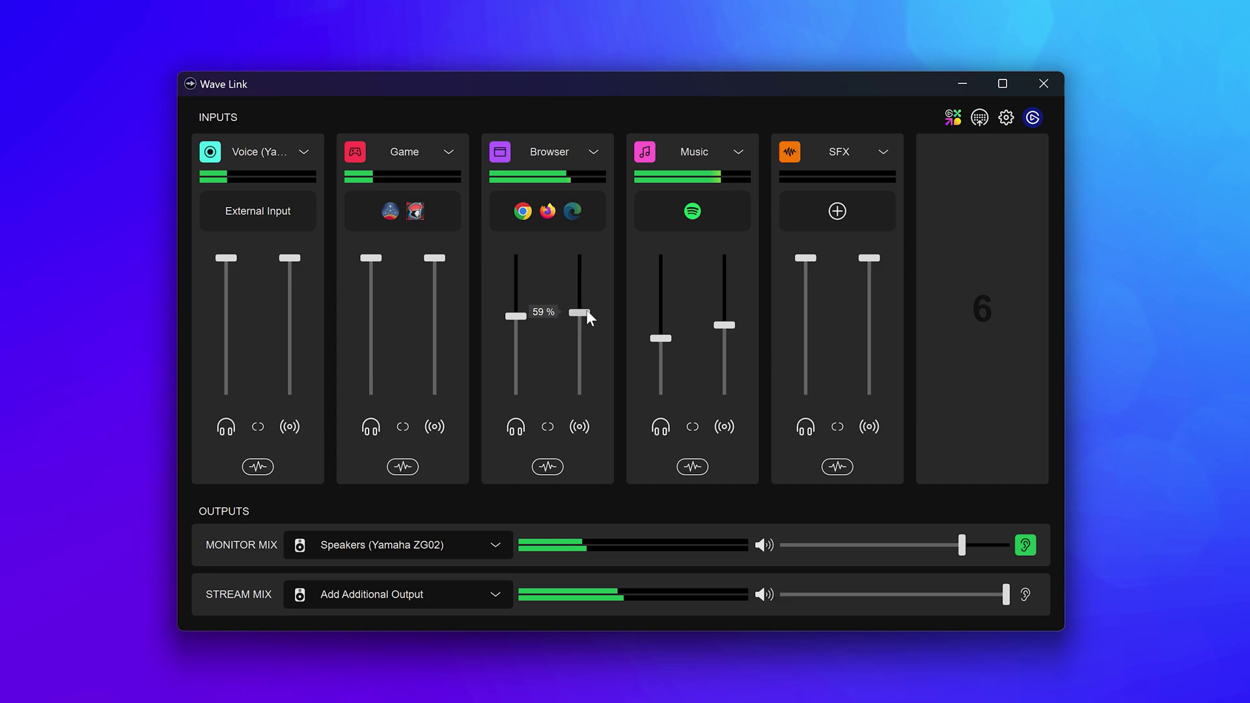
Trim Browser slightly and lower Game to 56% monitor and 50% stream.
mouse_move(516, 316)
left_mouse_down()
mouse_move(590, 321)
mouse_move(521, 329)
left_mouse_up()
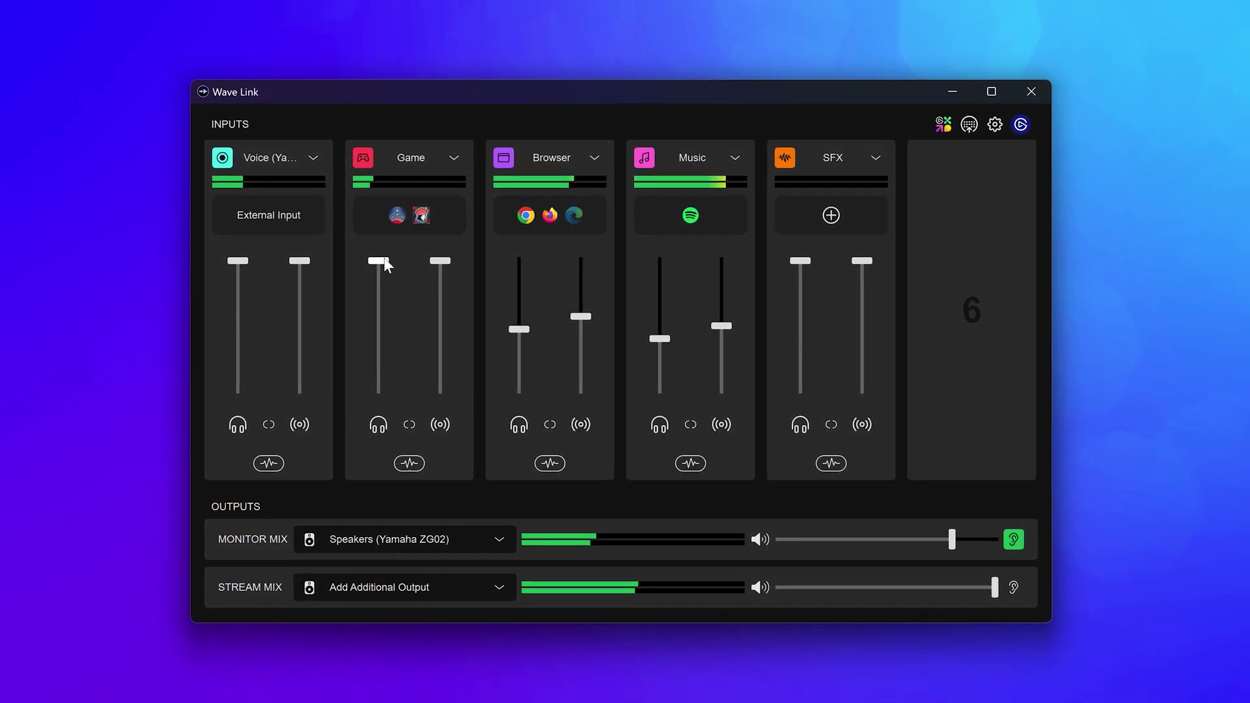
left_click_drag(377, 260, 378, 319)
left_click_drag(442, 261, 446, 325)
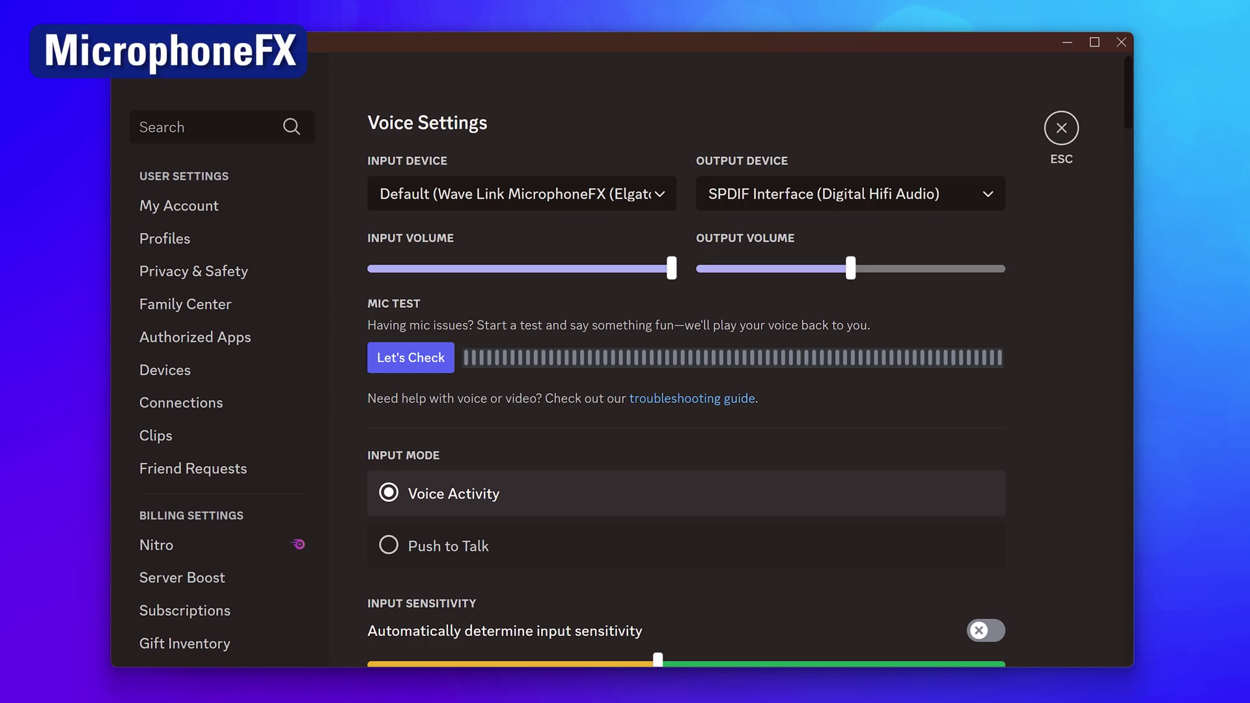
Open Discord's Input Device list to pick Wave Link MicrophoneFX.
left_click(670, 199)
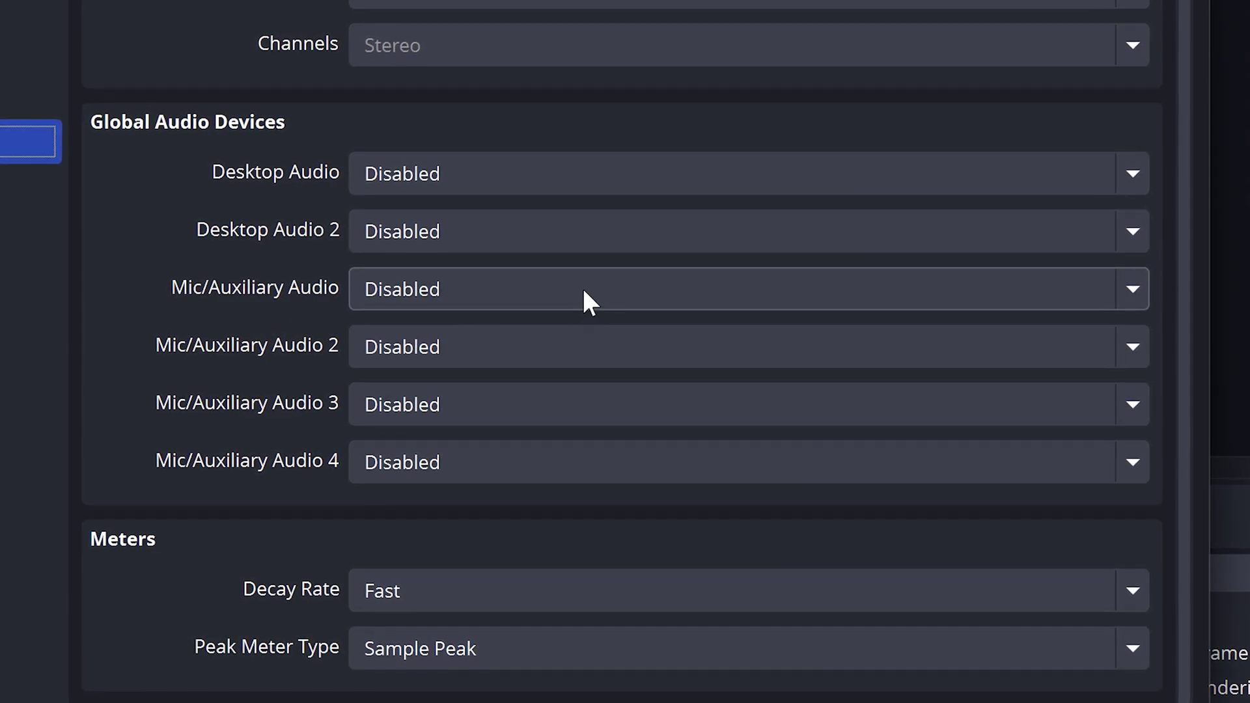
Open the OBS Mic/Auxiliary Audio device list to choose Wave Link Stream.
left_click(583, 299)
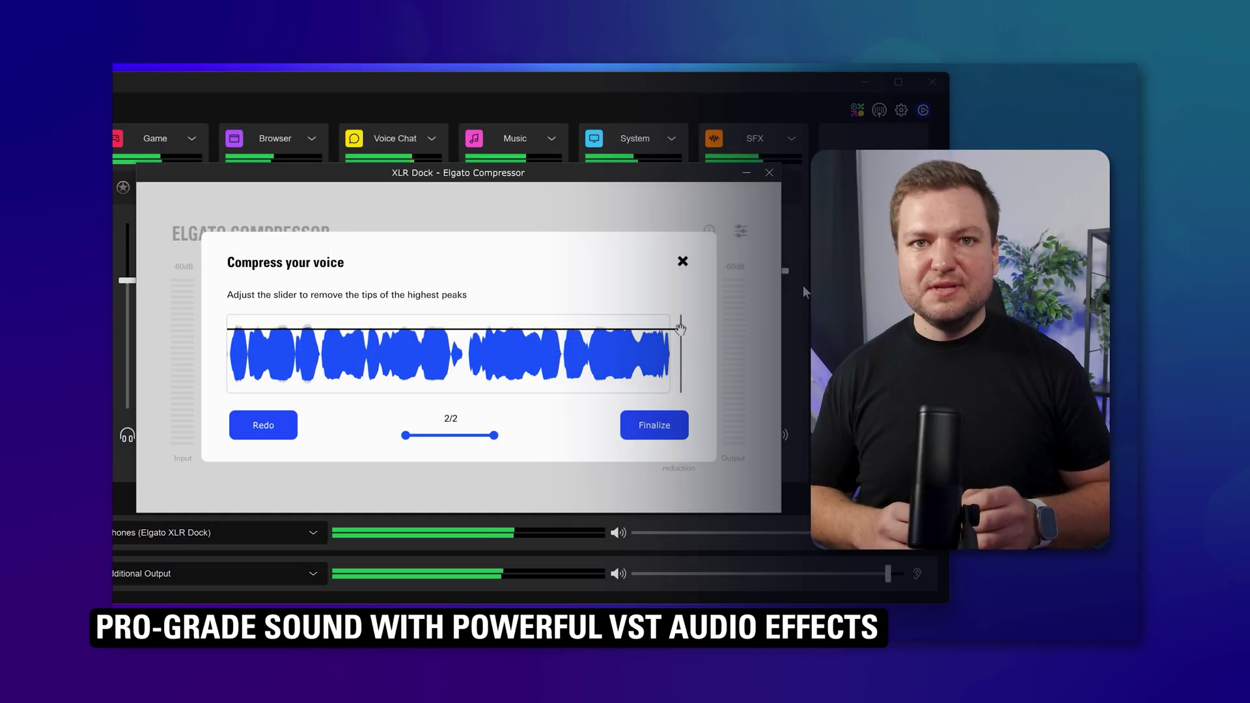
Finalize the Elgato Compressor voice wizard with the threshold at -31dB.
left_click(649, 428)
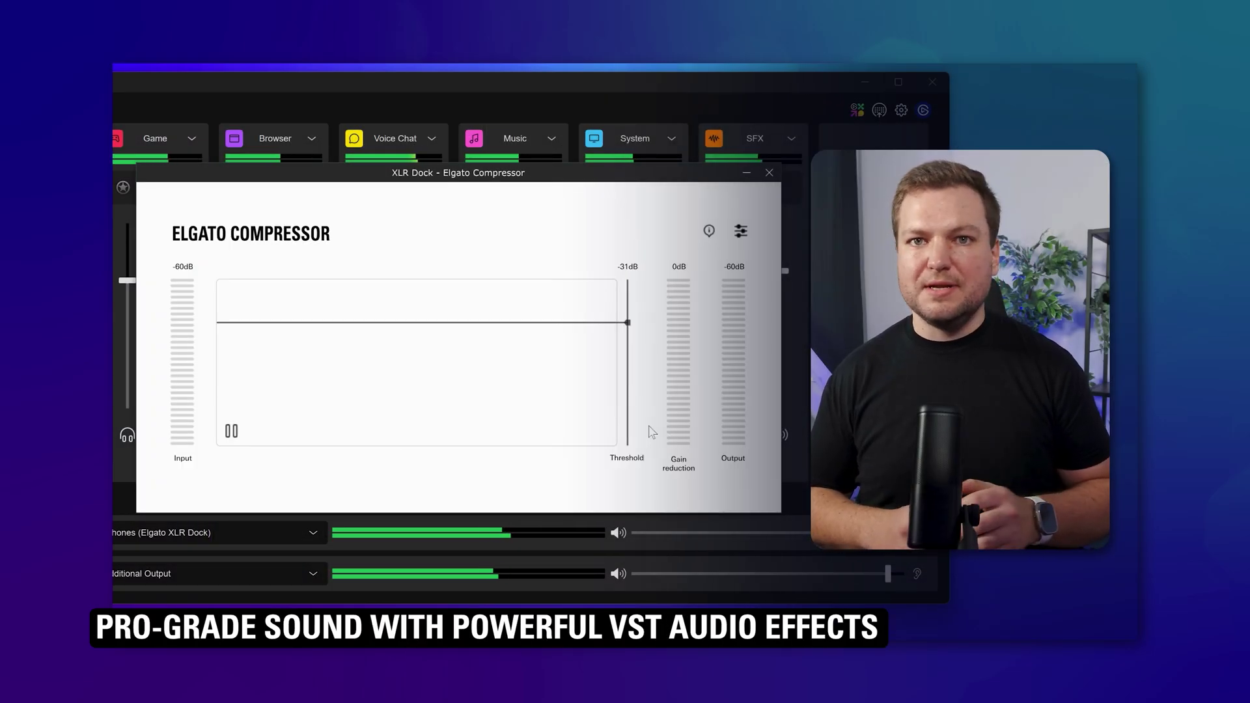